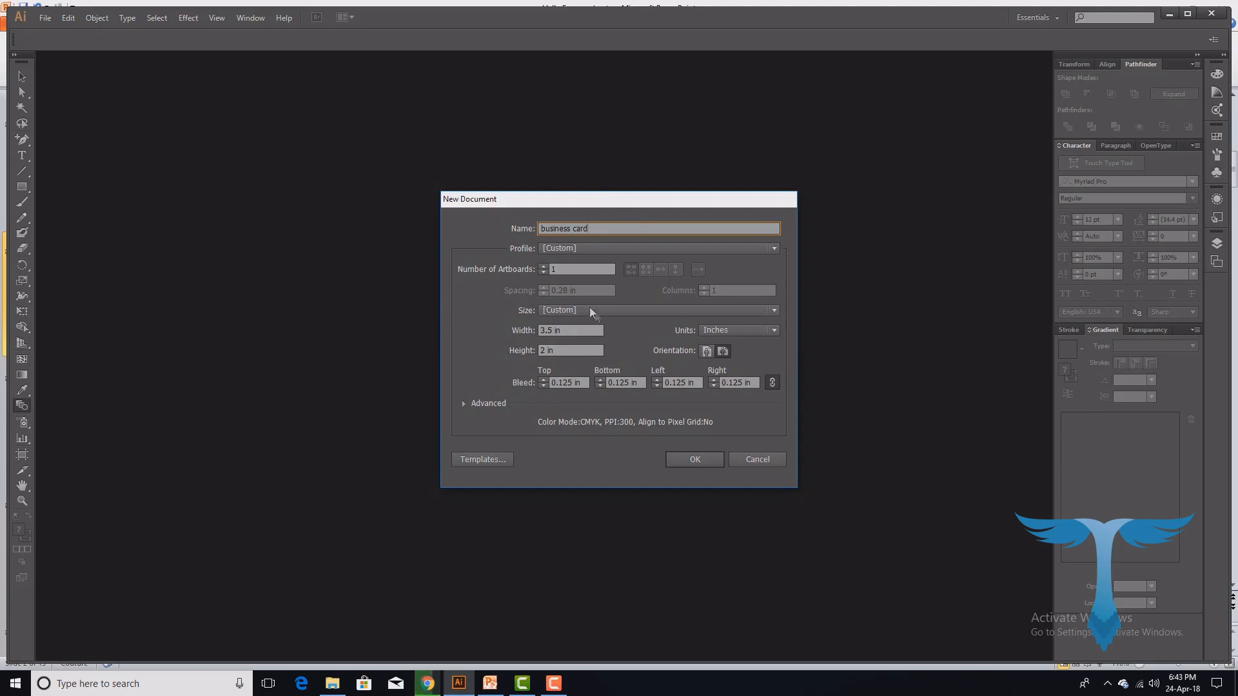
- Create the "business card" document at 3.5 by 2 in with a 0.125 in bleed on all sides
{"action": "left_click", "coordinate": [689, 457]}
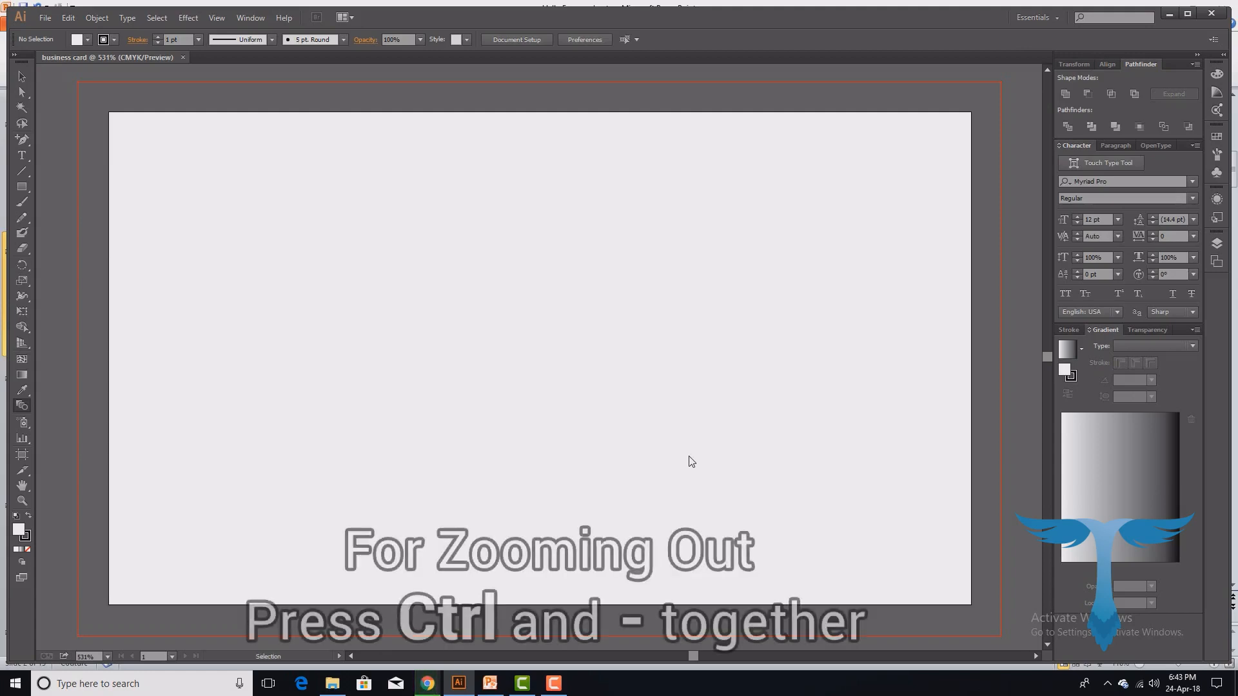
{"action": "key", "text": "ctrl+minus"}
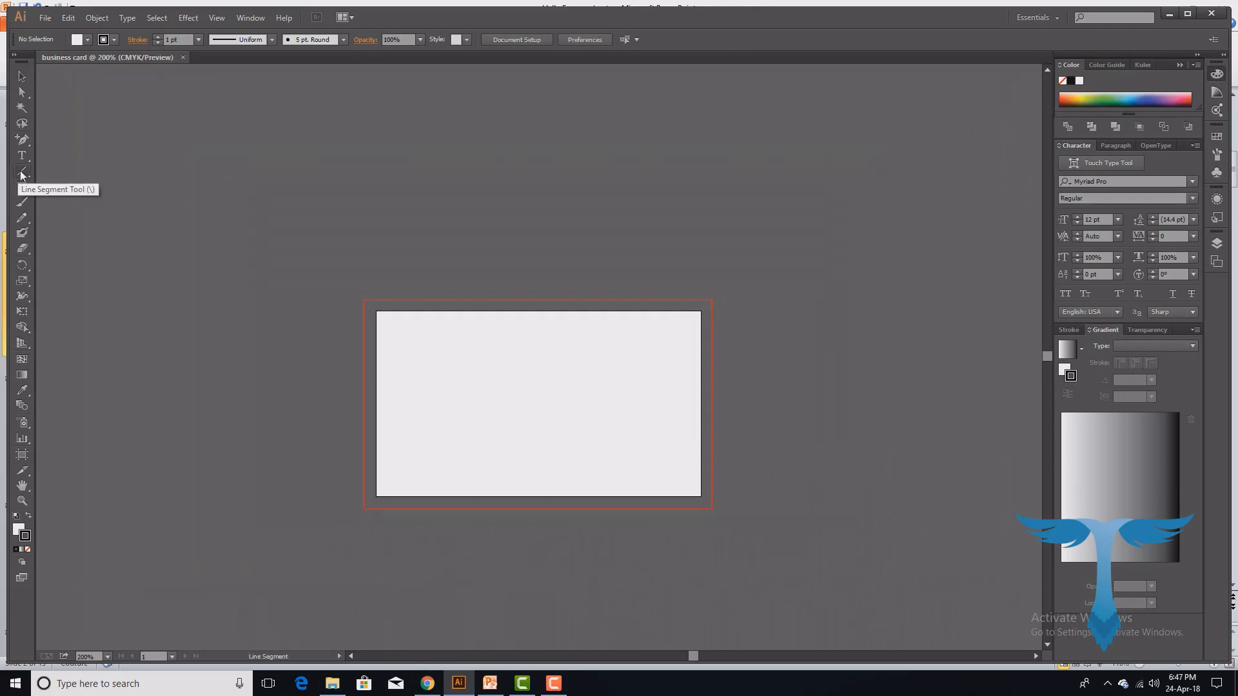
- Draw a 45-degree line beyond the artboard's upper-left corner, spanning about 2.44 in in width and height
{"action": "left_click", "coordinate": [22, 174]}
{"action": "left_click", "coordinate": [90, 170]}
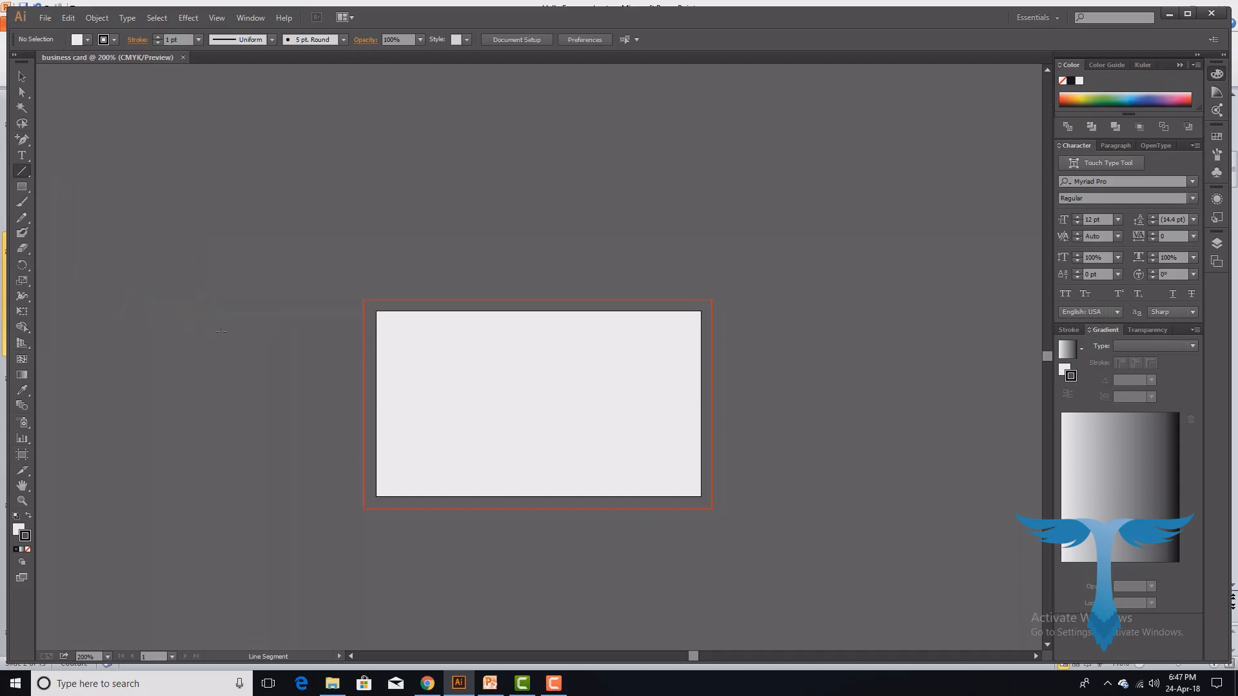
{"action": "left_click_drag", "start_coordinate": [257, 361], "coordinate": [525, 177]}
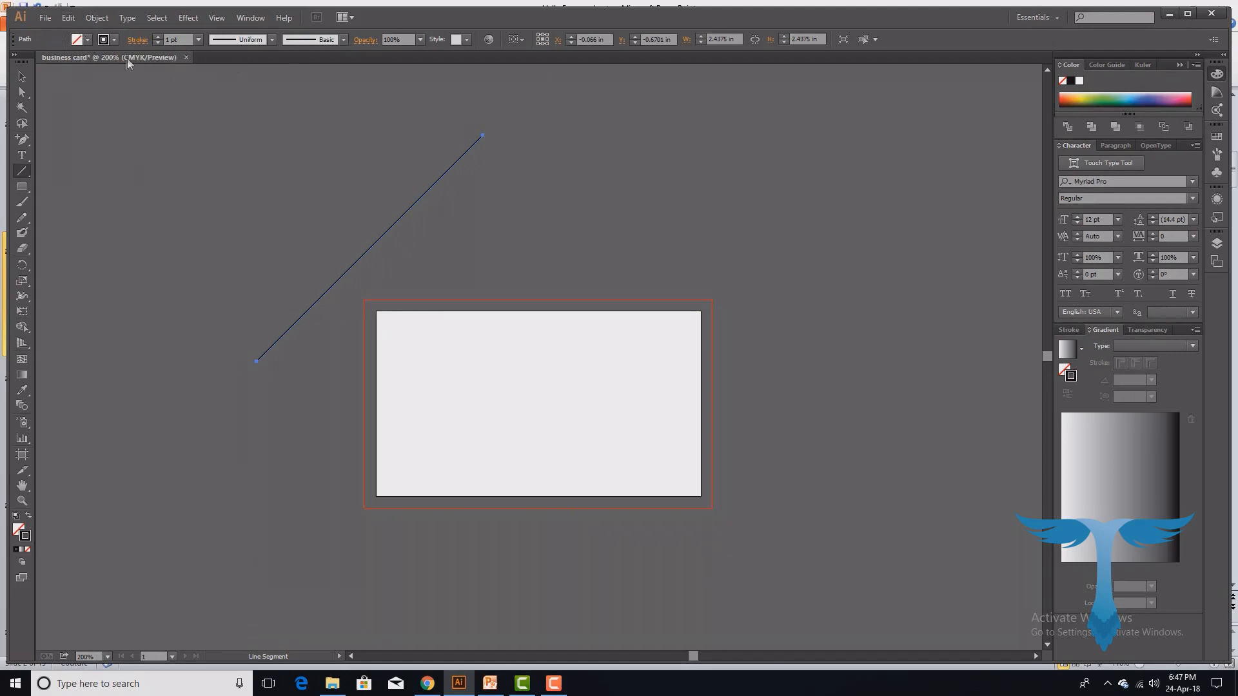
- Set the diagonal line's stroke weight to 0.5 pt and deselect it
{"action": "left_click", "coordinate": [160, 37]}
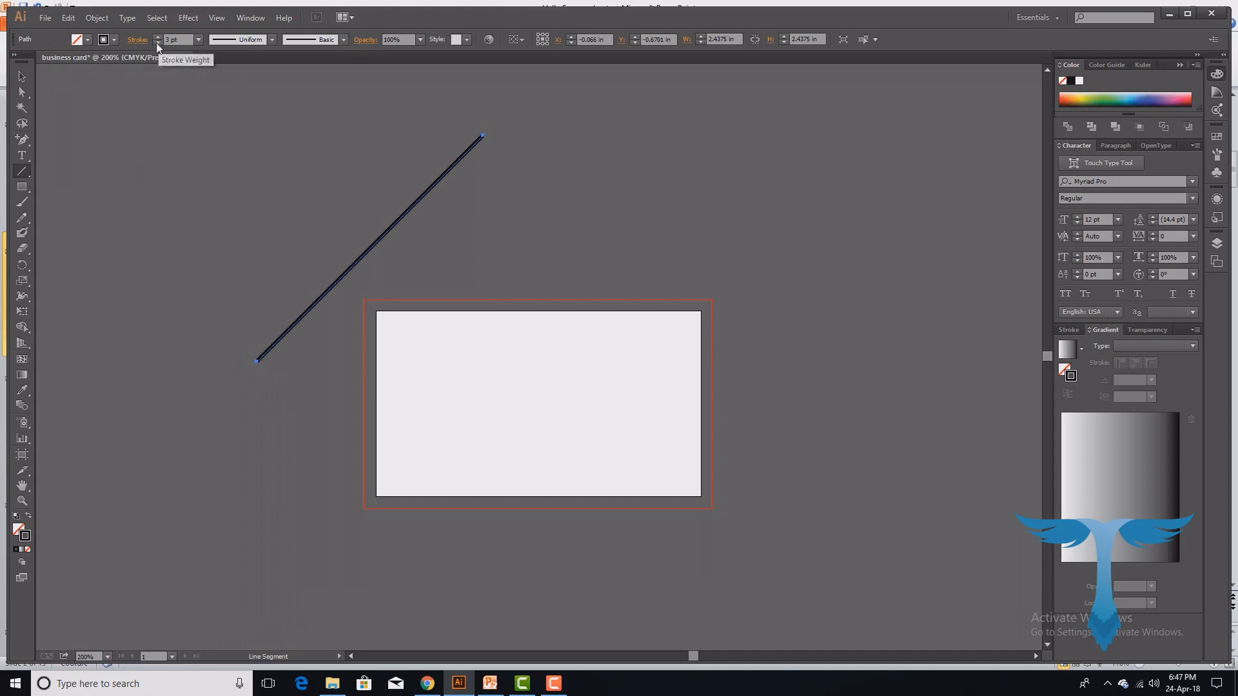
{"action": "left_click", "coordinate": [157, 43]}
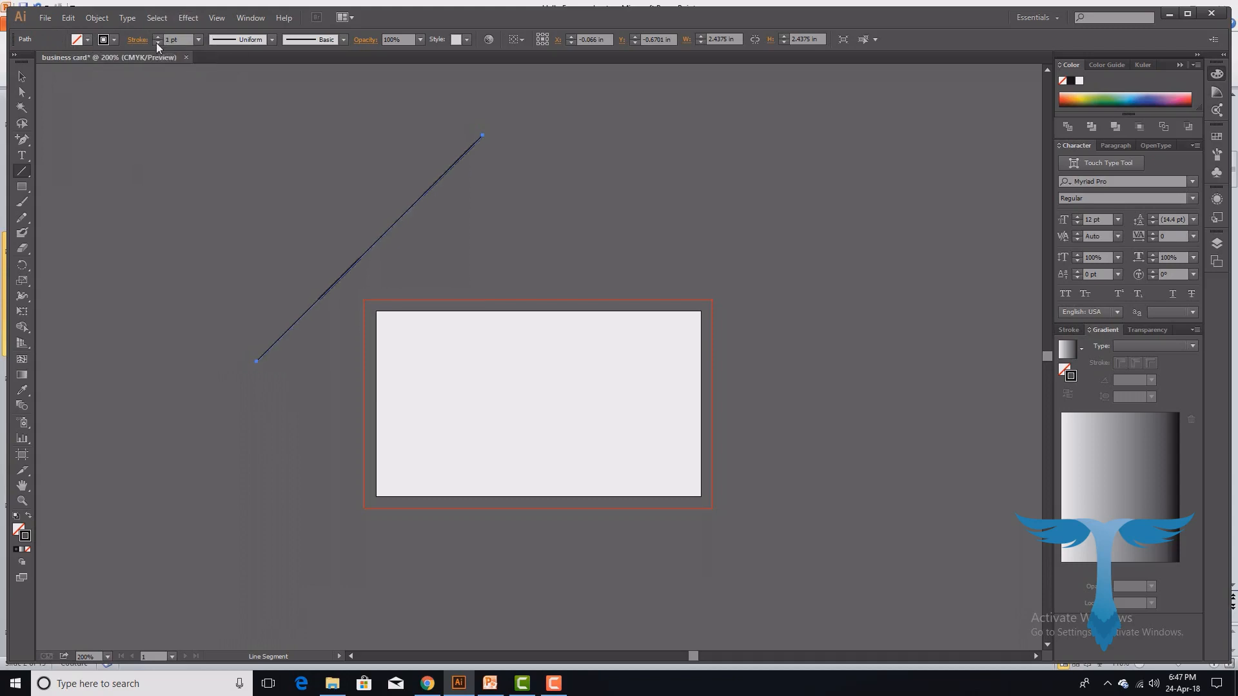
{"action": "left_click", "coordinate": [198, 40]}
{"action": "left_click", "coordinate": [202, 67]}
{"action": "left_click", "coordinate": [22, 77]}
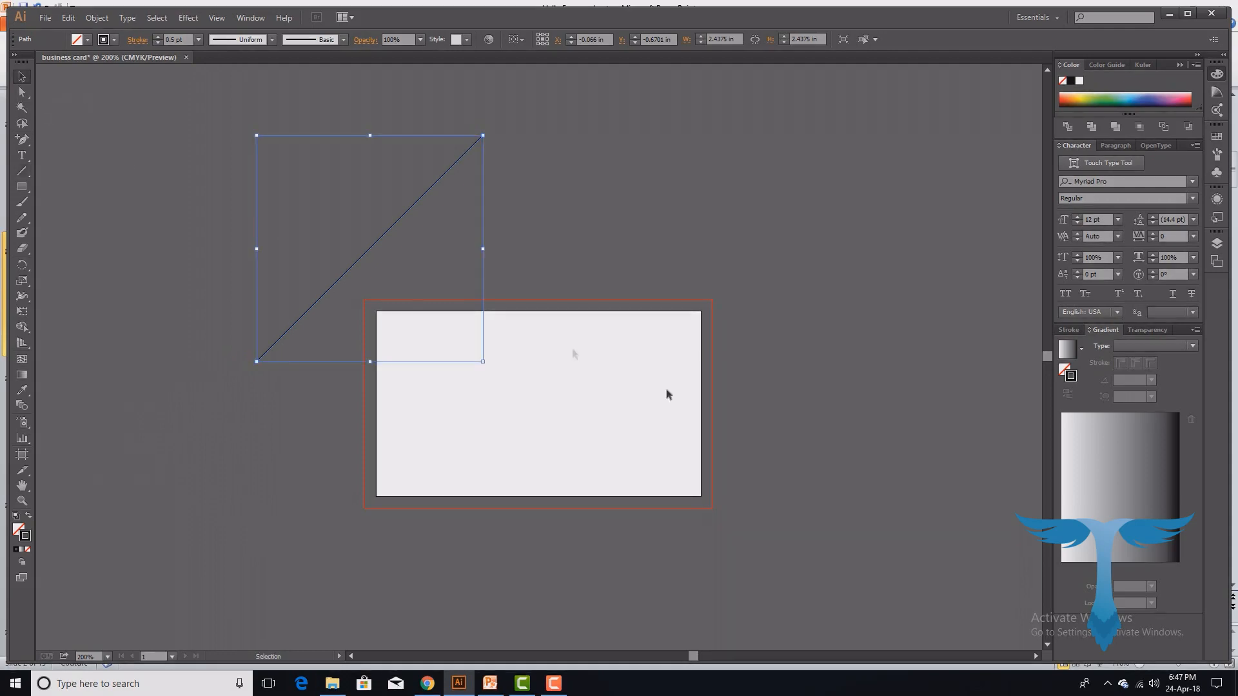
{"action": "left_click", "coordinate": [553, 389]}
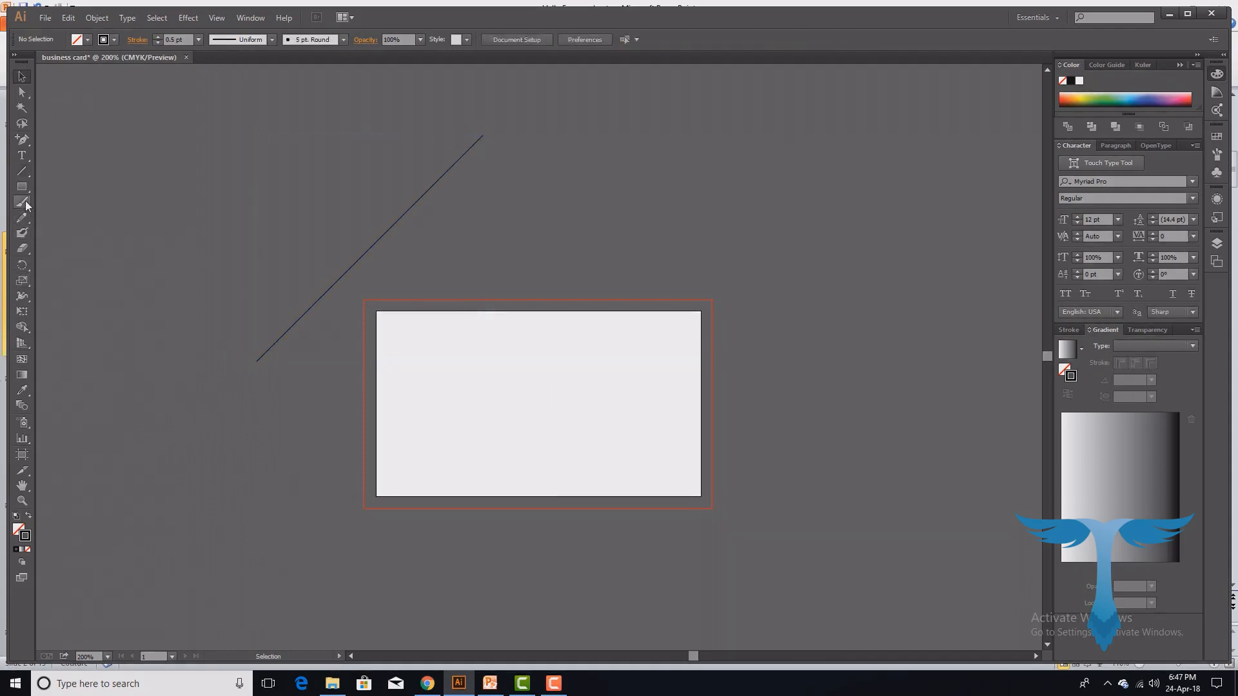
- Draw a second 45-degree line, about 3.47 in wide and high, across the artboard's lower-right corner and blend it with the first line
{"action": "left_click", "coordinate": [22, 171]}
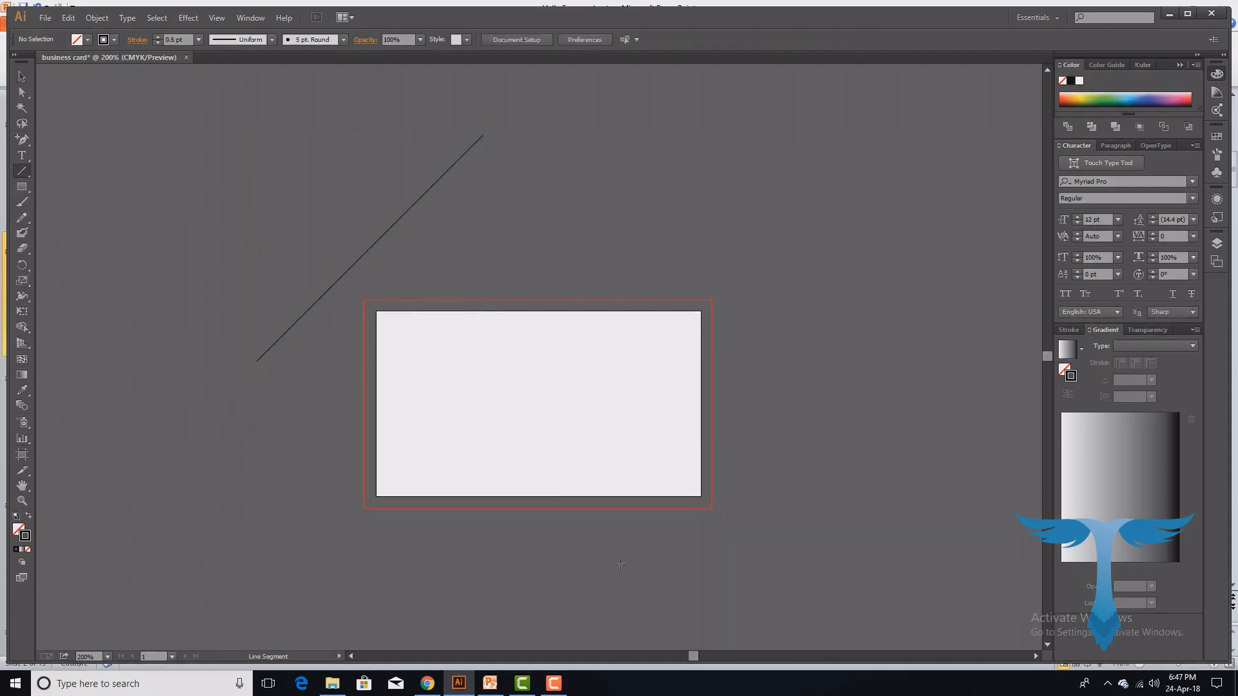
{"action": "left_click_drag", "start_coordinate": [581, 576], "coordinate": [964, 318]}
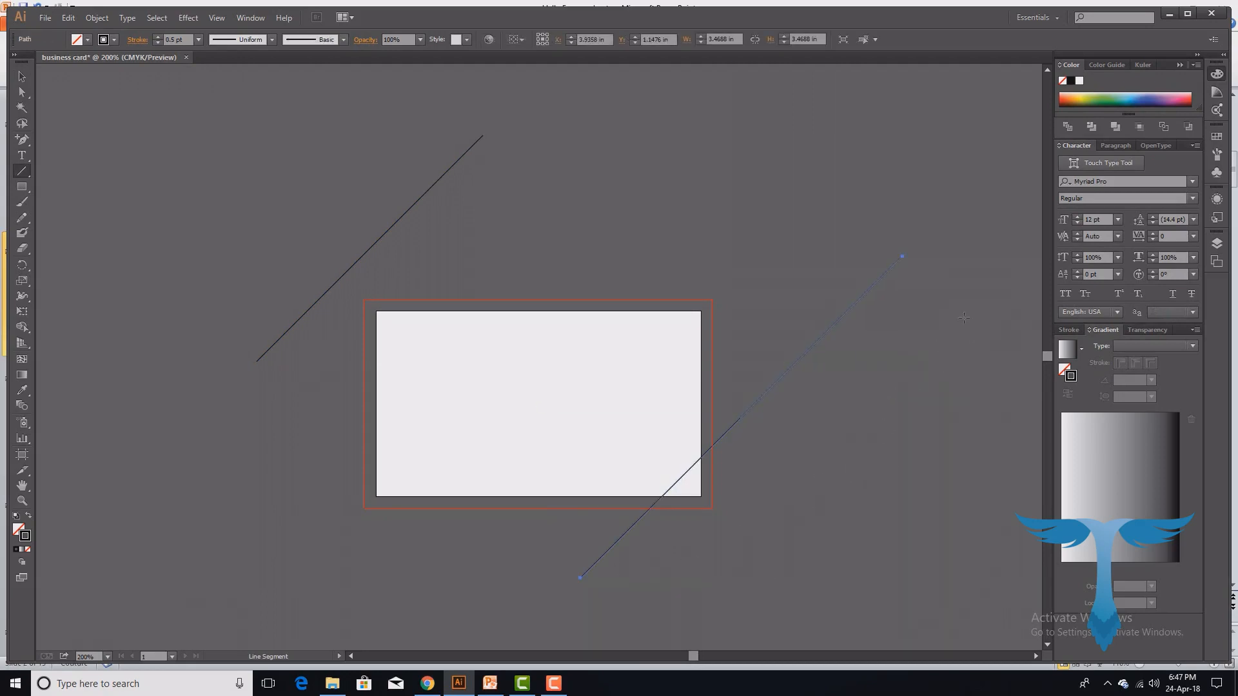
{"action": "left_click", "coordinate": [22, 405]}
{"action": "left_click", "coordinate": [903, 258]}
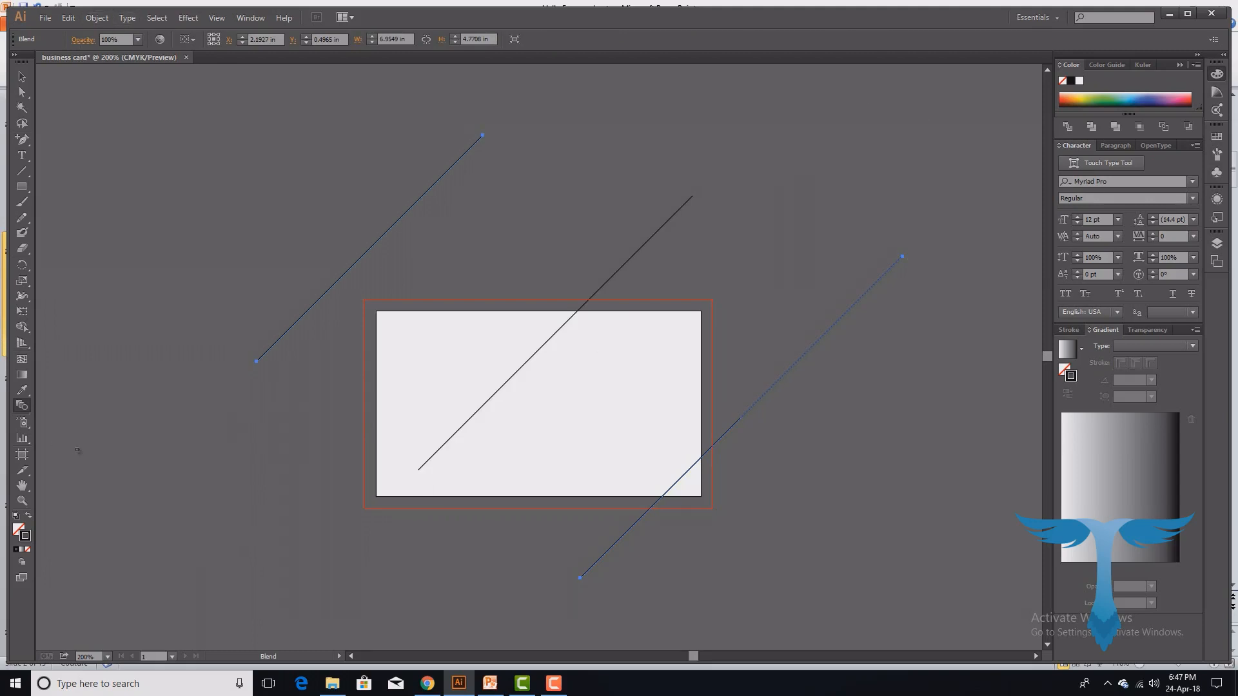
- Change the blend spacing to Specified Steps with 50 steps and preview it
{"action": "double_click", "coordinate": [22, 405]}
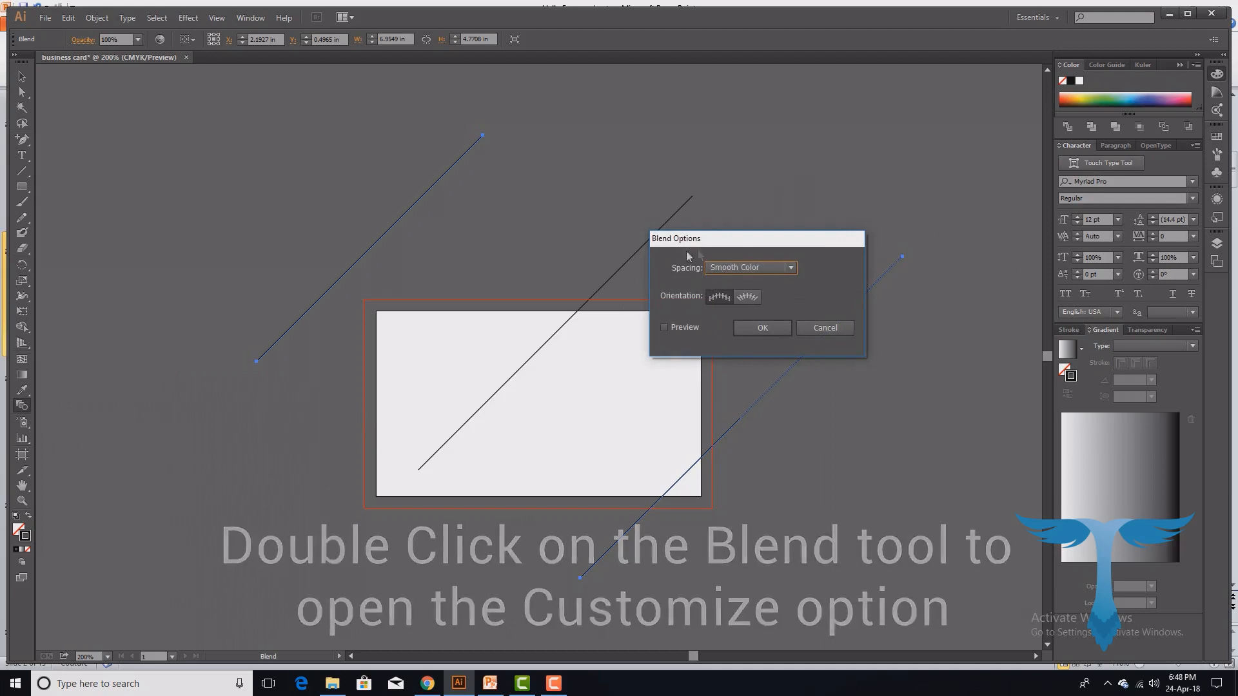
{"action": "left_click", "coordinate": [767, 267]}
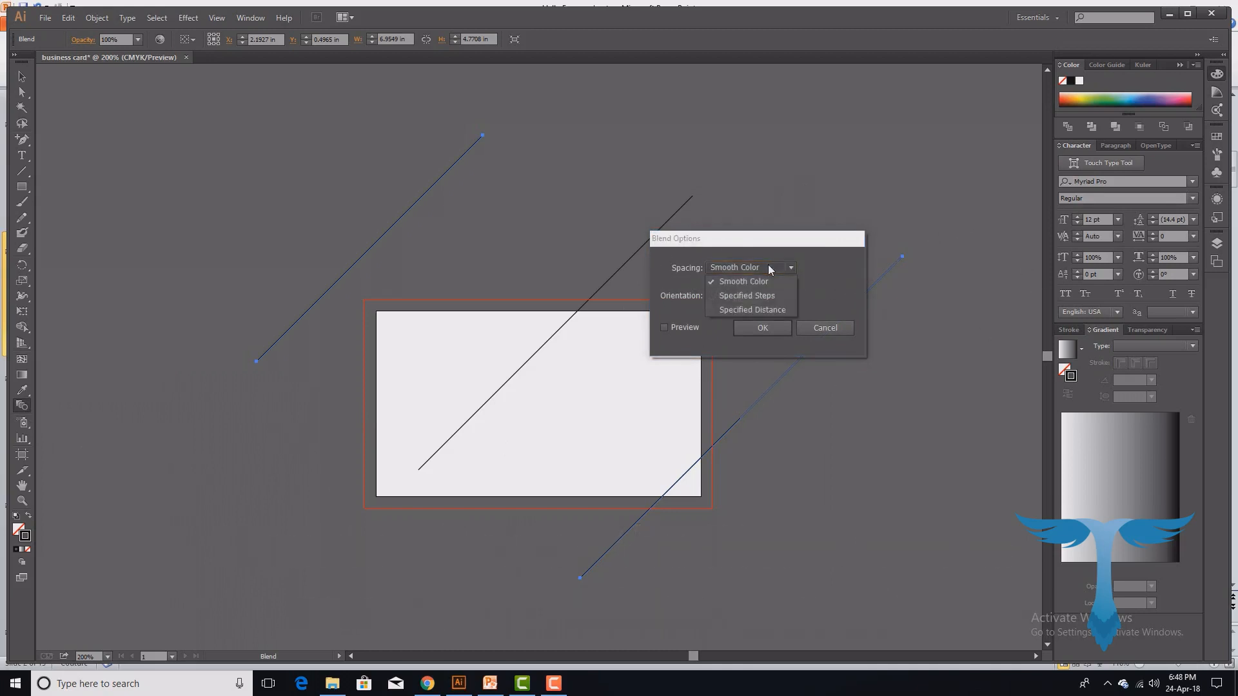
{"action": "left_click", "coordinate": [759, 297]}
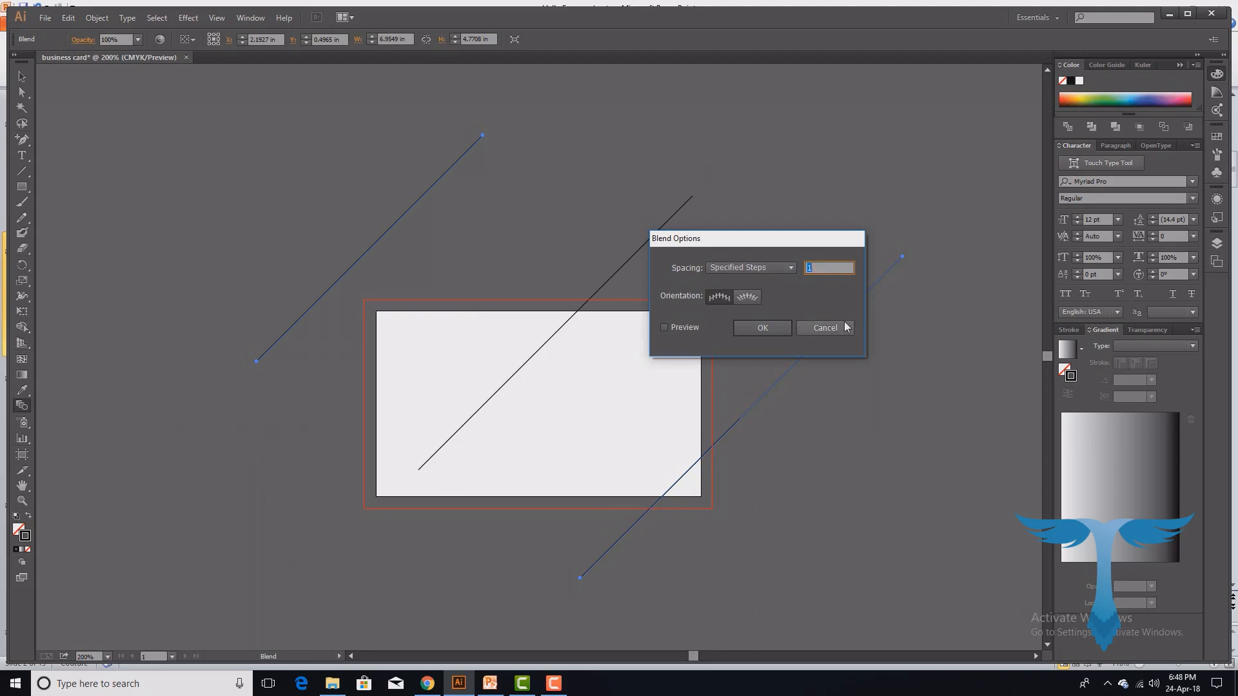
{"action": "type", "text": "50"}
{"action": "left_click", "coordinate": [664, 327]}
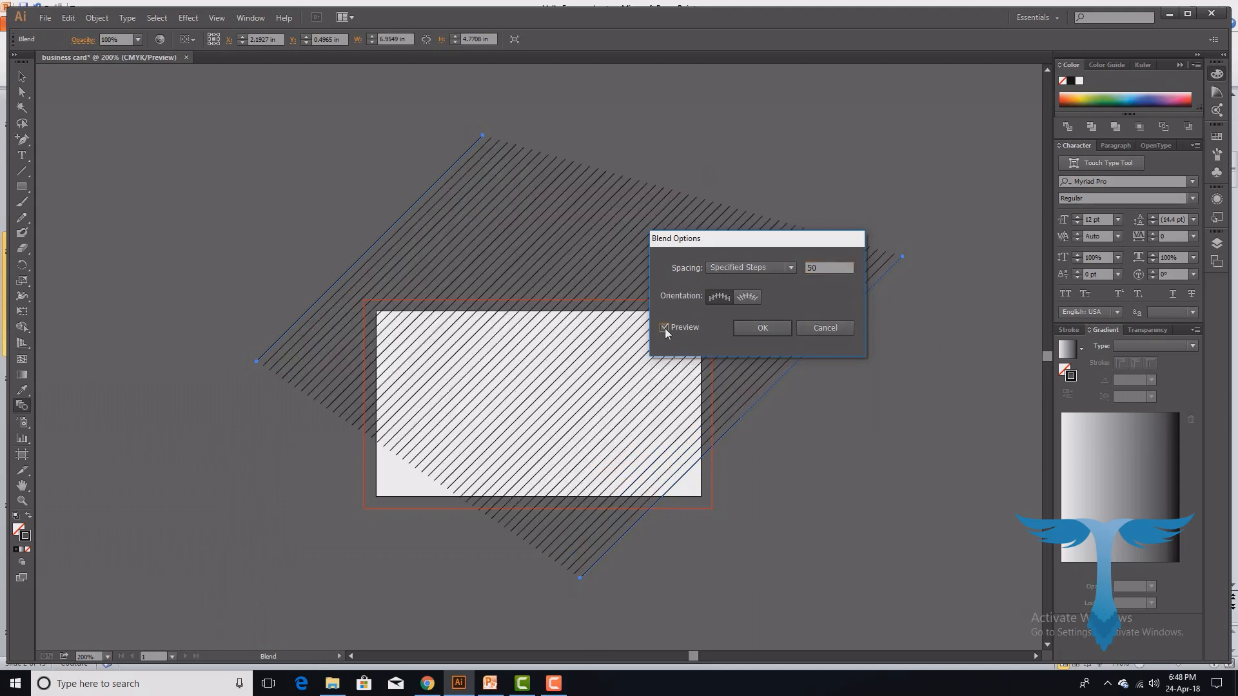
- Increase the blend to 100 specified steps, preview it and apply the options
{"action": "left_click", "coordinate": [832, 267]}
{"action": "type", "text": "100"}
{"action": "left_click", "coordinate": [664, 328]}
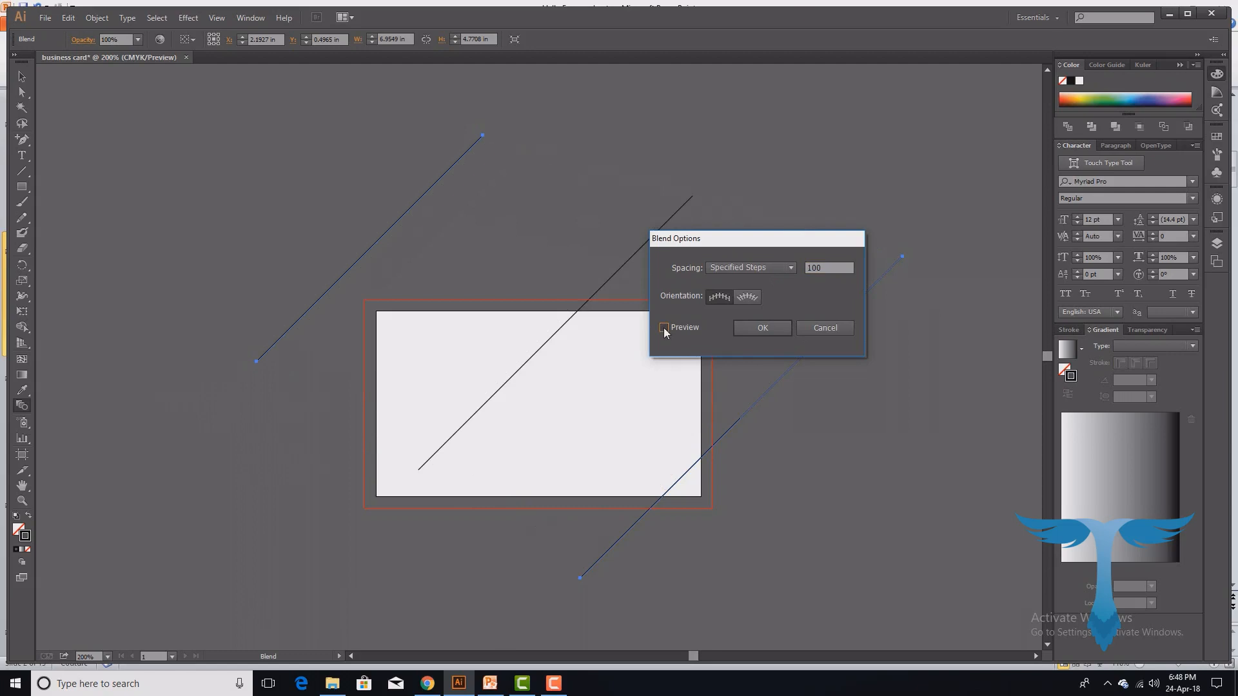
{"action": "left_click", "coordinate": [664, 327]}
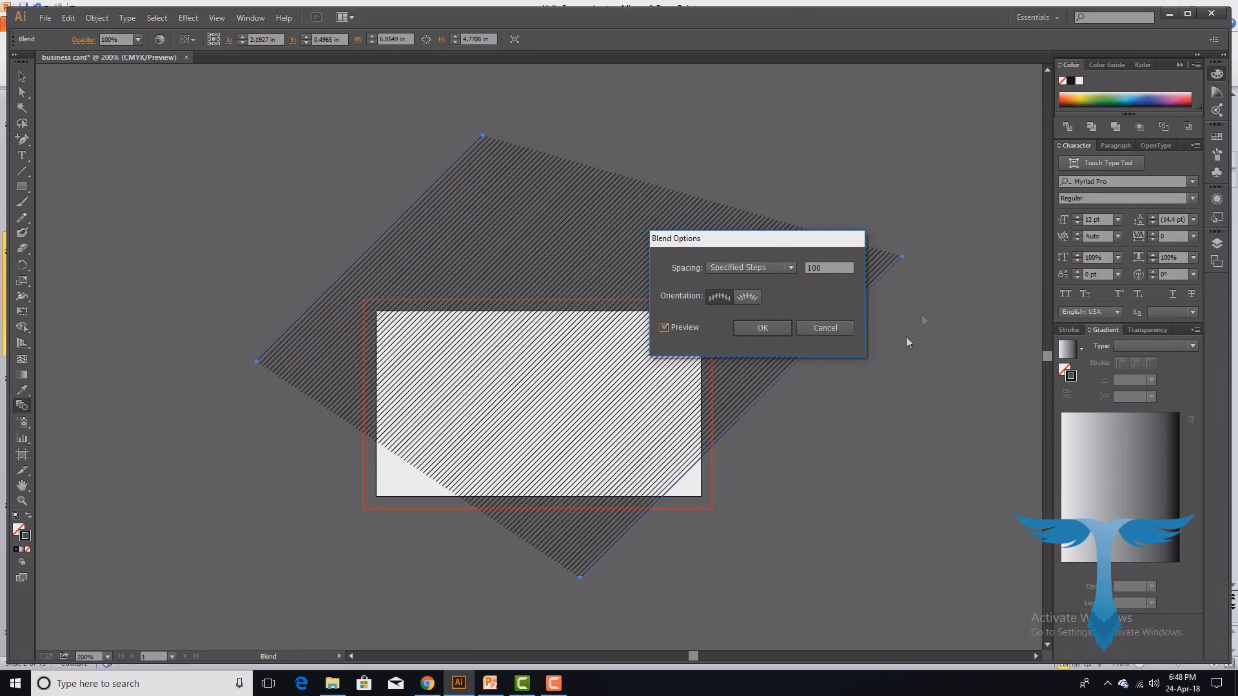
{"action": "left_click", "coordinate": [763, 331]}
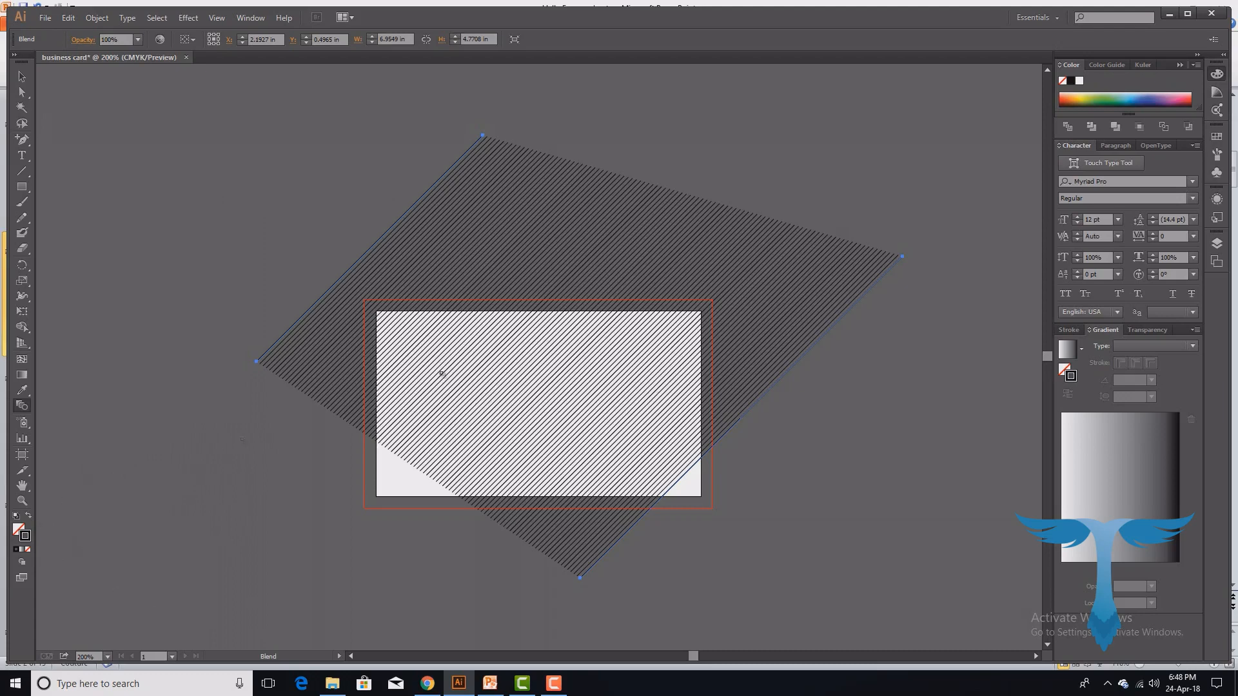
- Recolor the stroke of the blended lines to near-white FCFAFB
{"action": "double_click", "coordinate": [25, 535]}
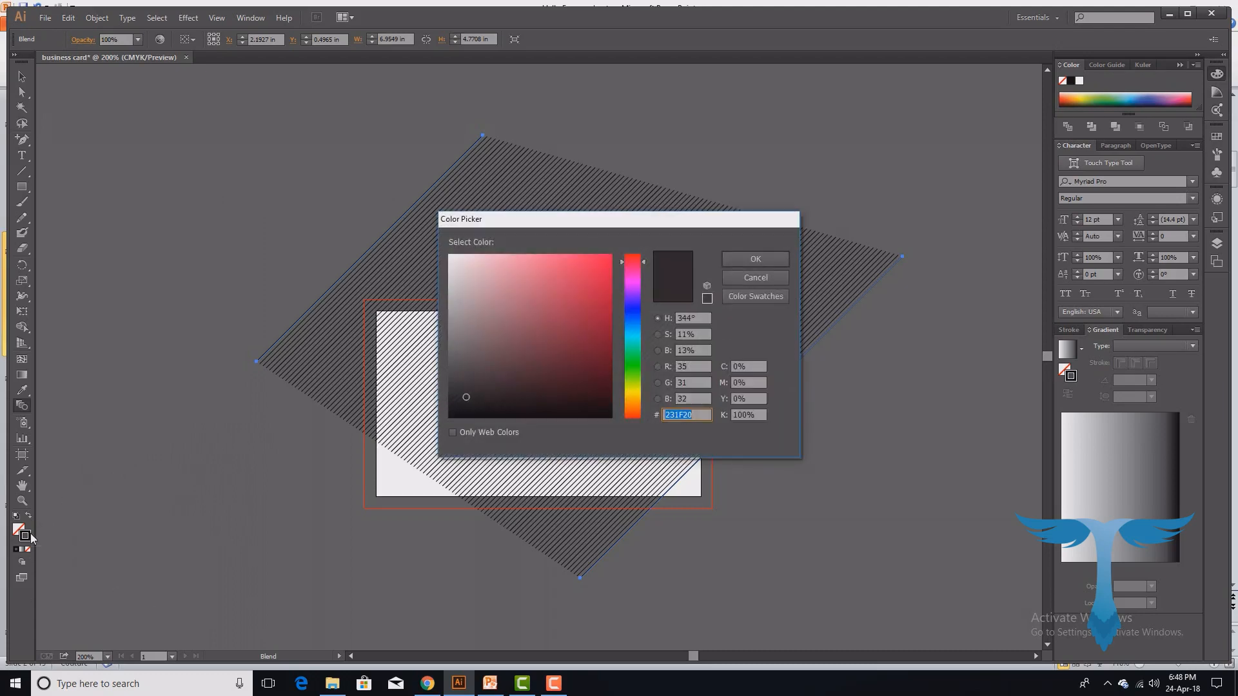
{"action": "left_click", "coordinate": [450, 256]}
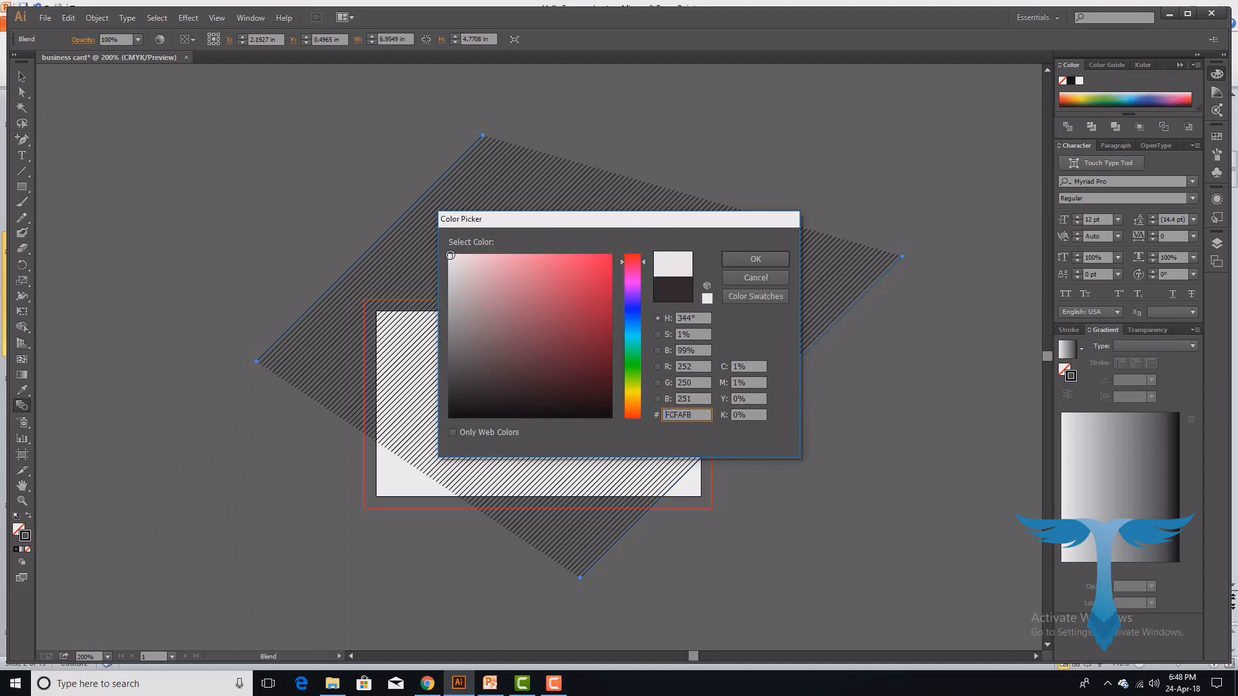
{"action": "left_click", "coordinate": [771, 258]}
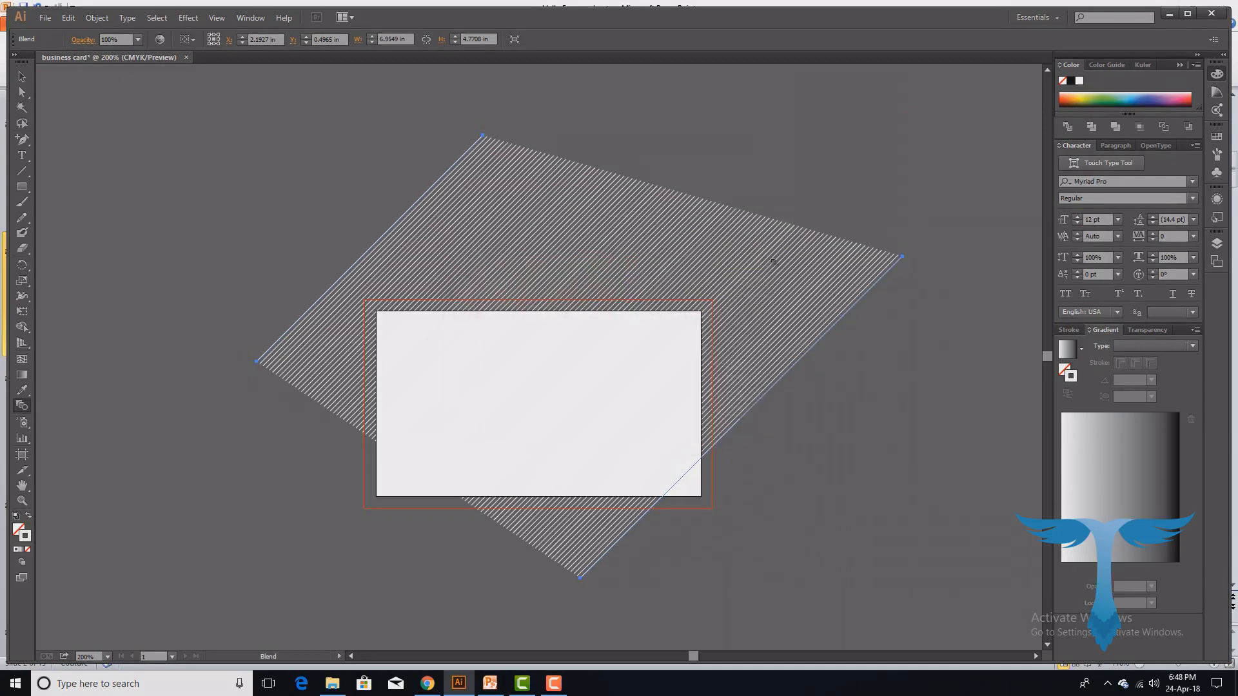
- Reposition the line blend over the artboard and enlarge it to about 7.07 by 4.85 in, covering the card and its bleed
{"action": "left_click", "coordinate": [22, 76]}
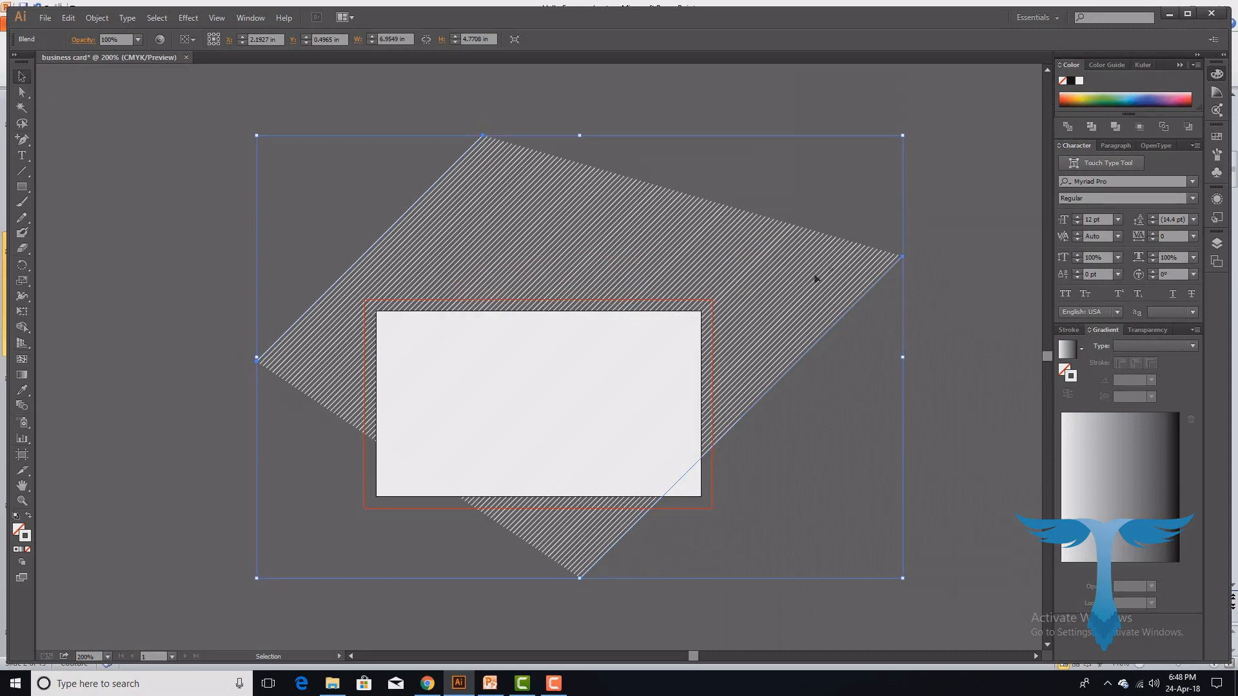
{"action": "left_click_drag", "start_coordinate": [800, 320], "coordinate": [779, 382]}
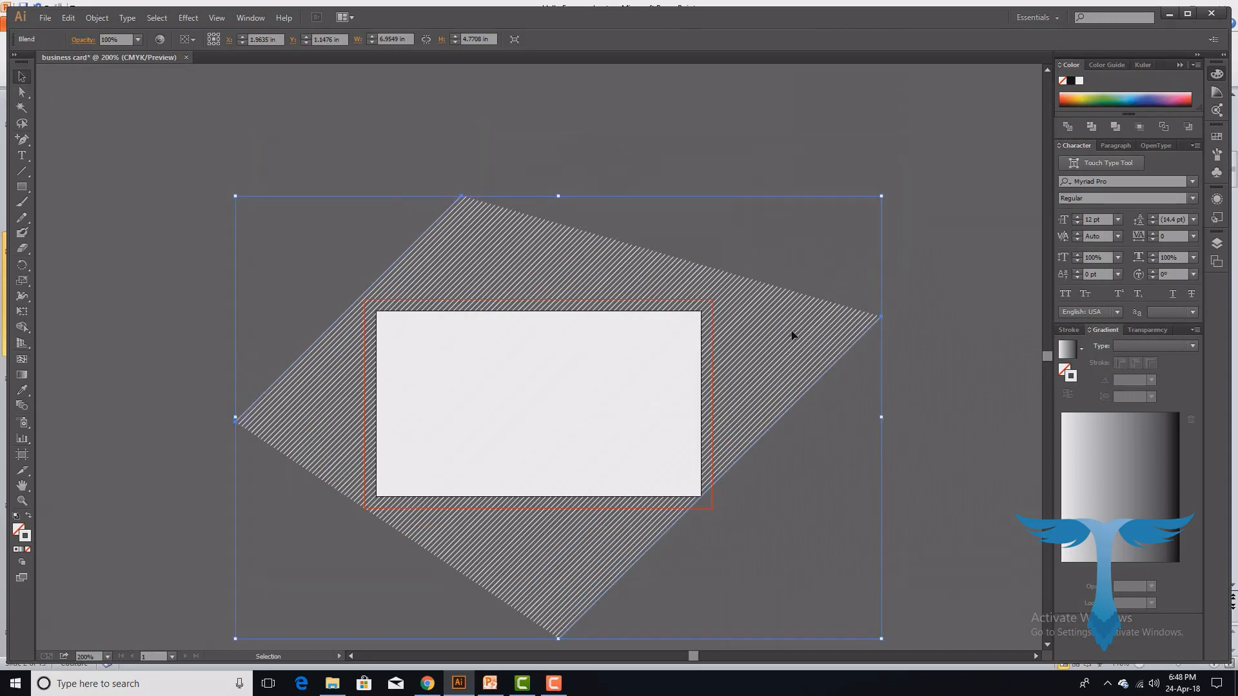
{"action": "left_click", "coordinate": [845, 83]}
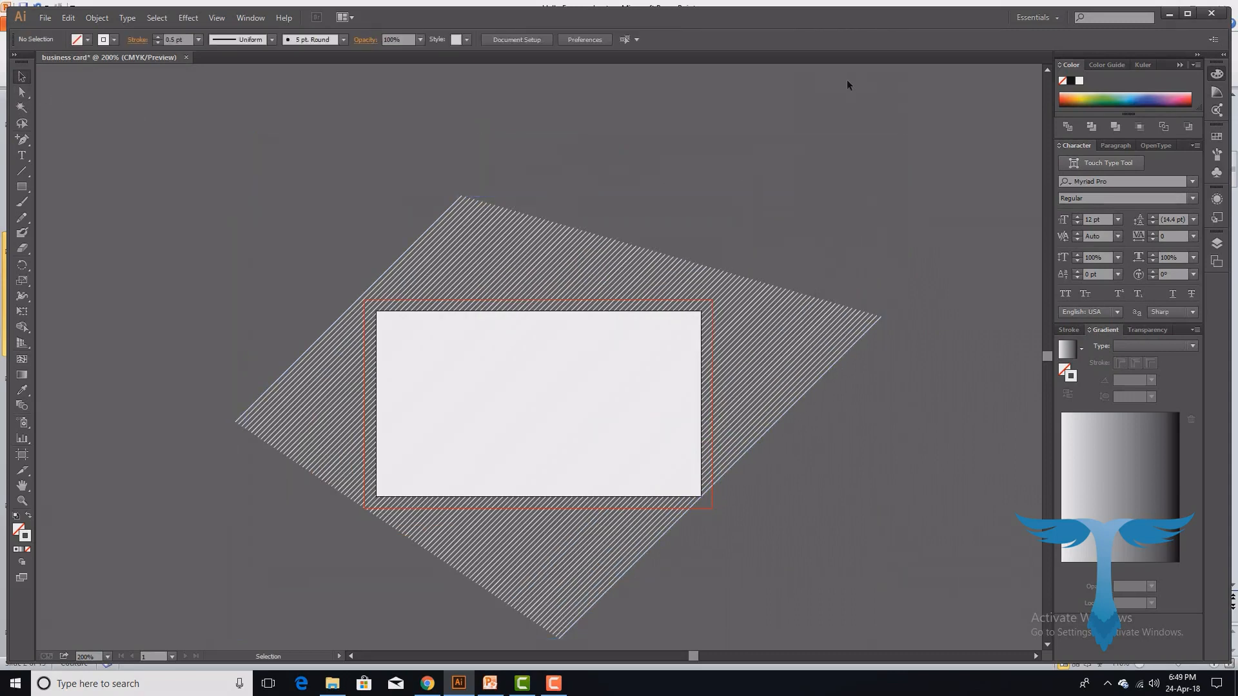
{"action": "left_click_drag", "start_coordinate": [810, 350], "coordinate": [818, 359]}
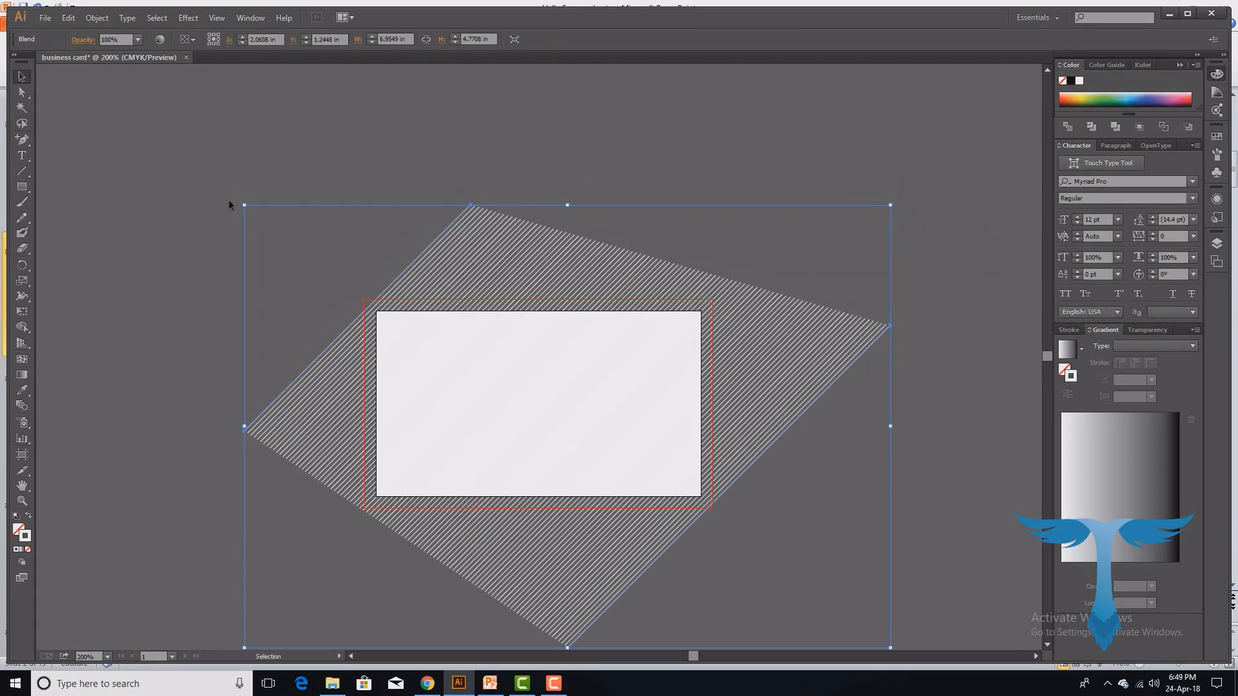
{"action": "left_click_drag", "start_coordinate": [244, 205], "coordinate": [234, 197]}
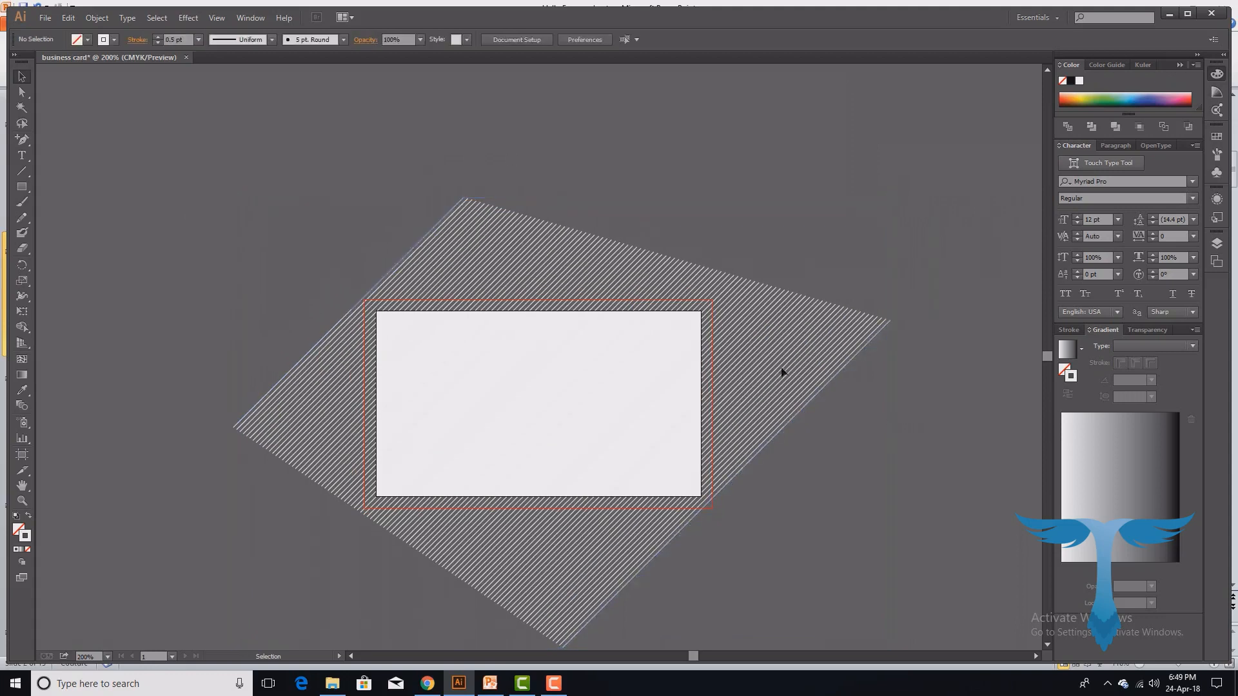
{"action": "left_click_drag", "start_coordinate": [781, 368], "coordinate": [785, 369]}
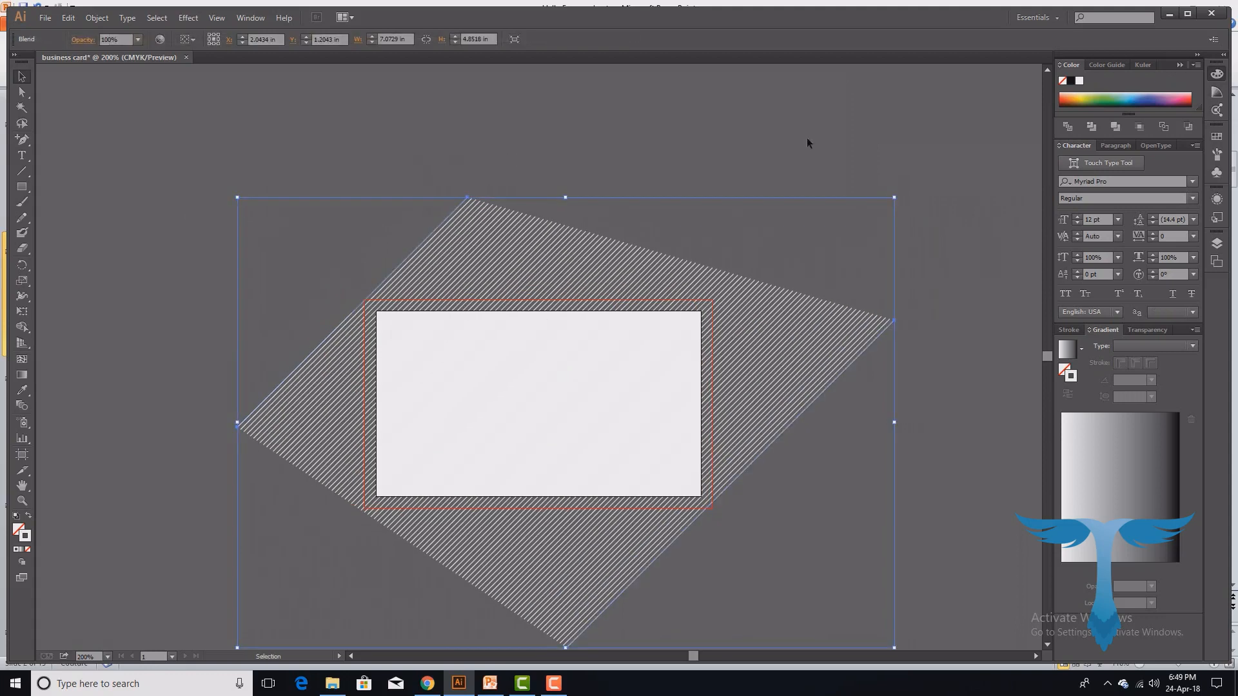
{"action": "left_click", "coordinate": [807, 138]}
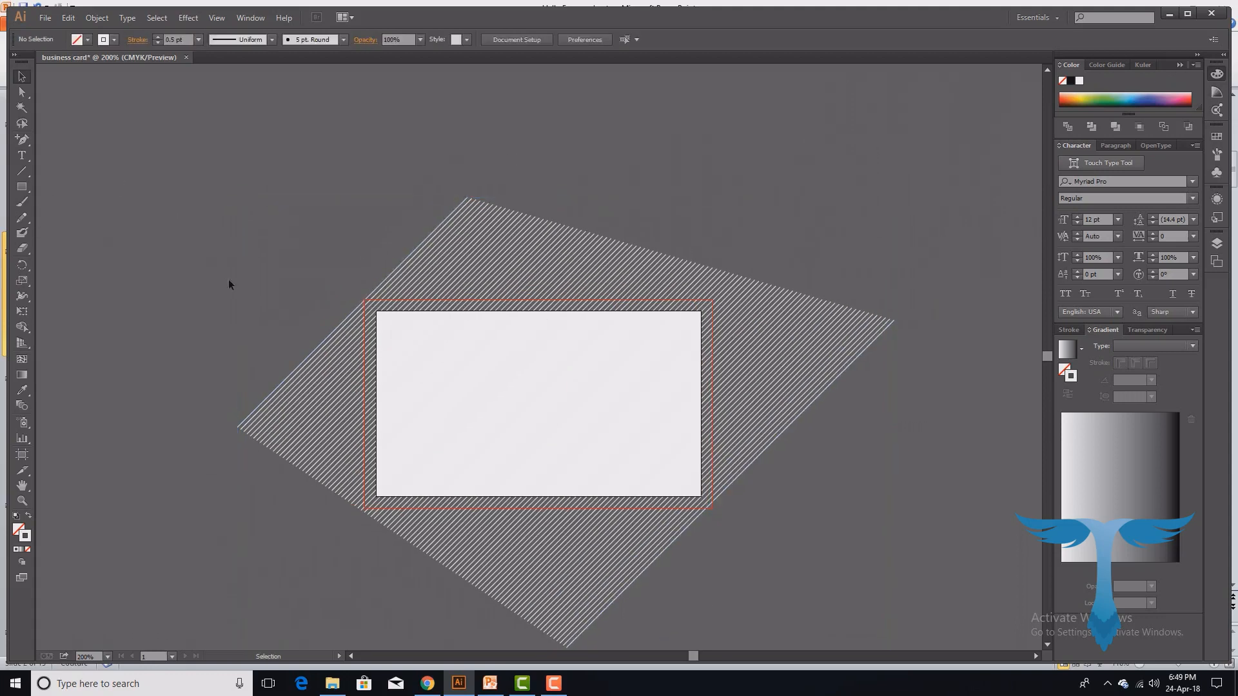
- Draw a rectangle over the card's full bleed area, about 3.75 by 2.24 in, with a white fill and no stroke
{"action": "left_click", "coordinate": [21, 187]}
{"action": "left_click_drag", "start_coordinate": [377, 311], "coordinate": [713, 509]}
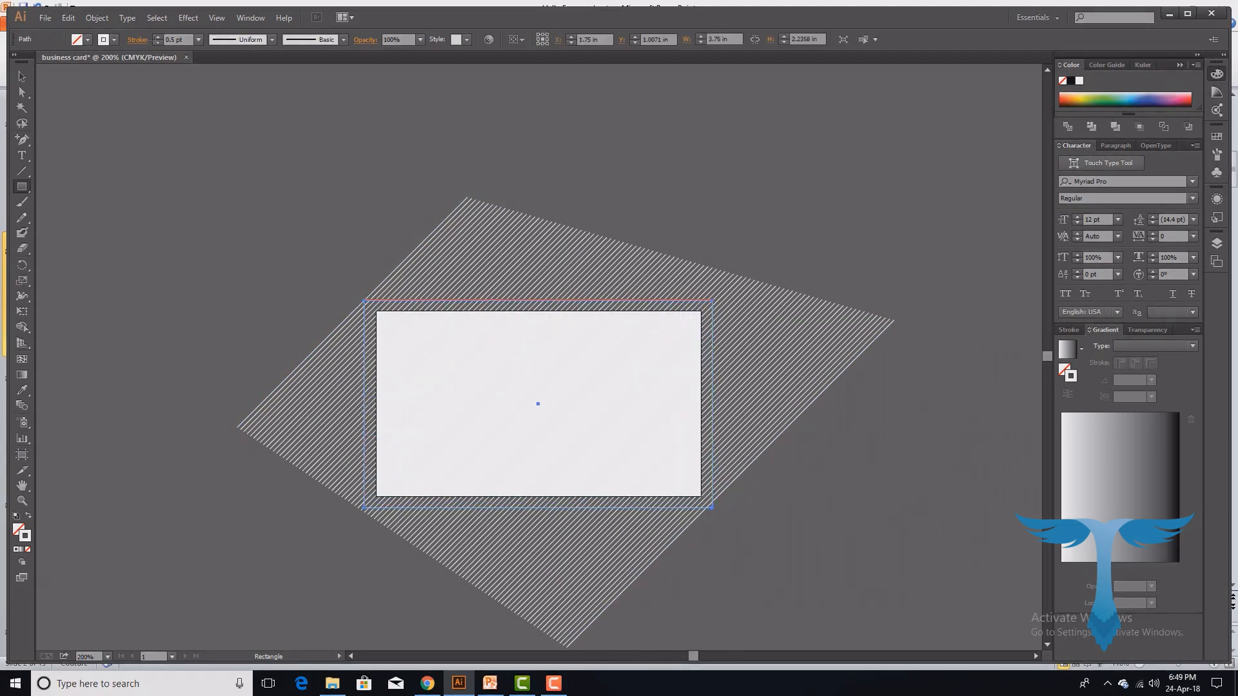
{"action": "left_click", "coordinate": [89, 40]}
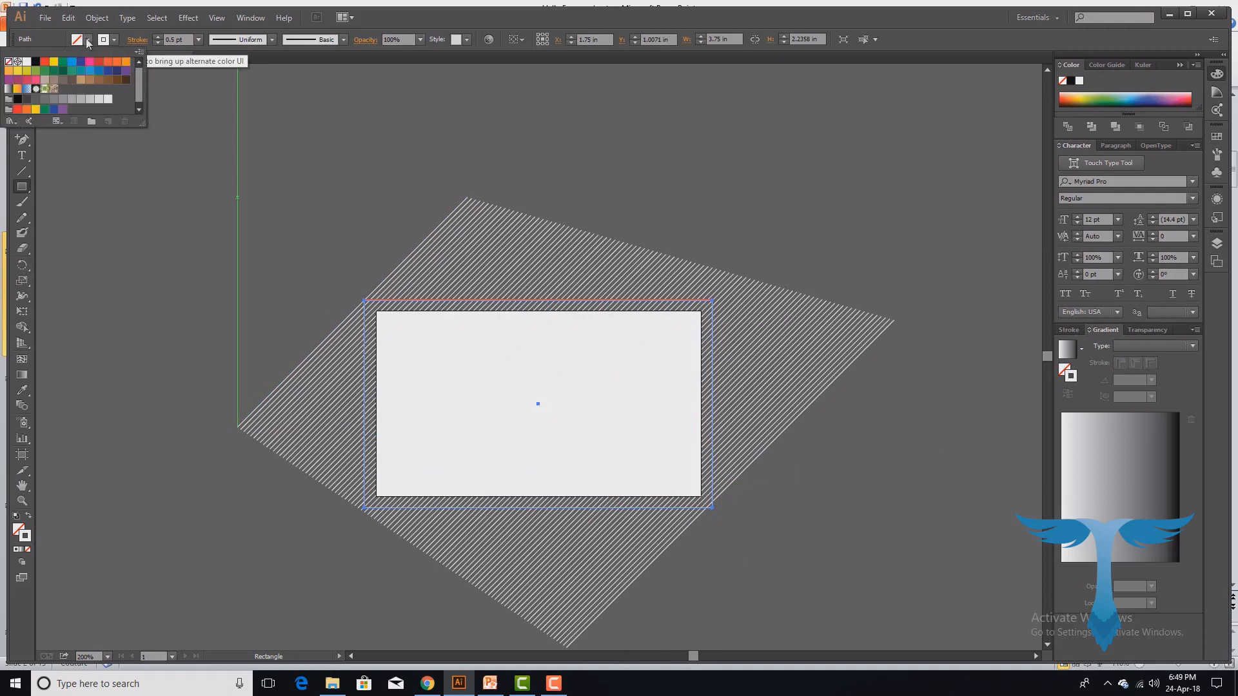
{"action": "left_click", "coordinate": [27, 62]}
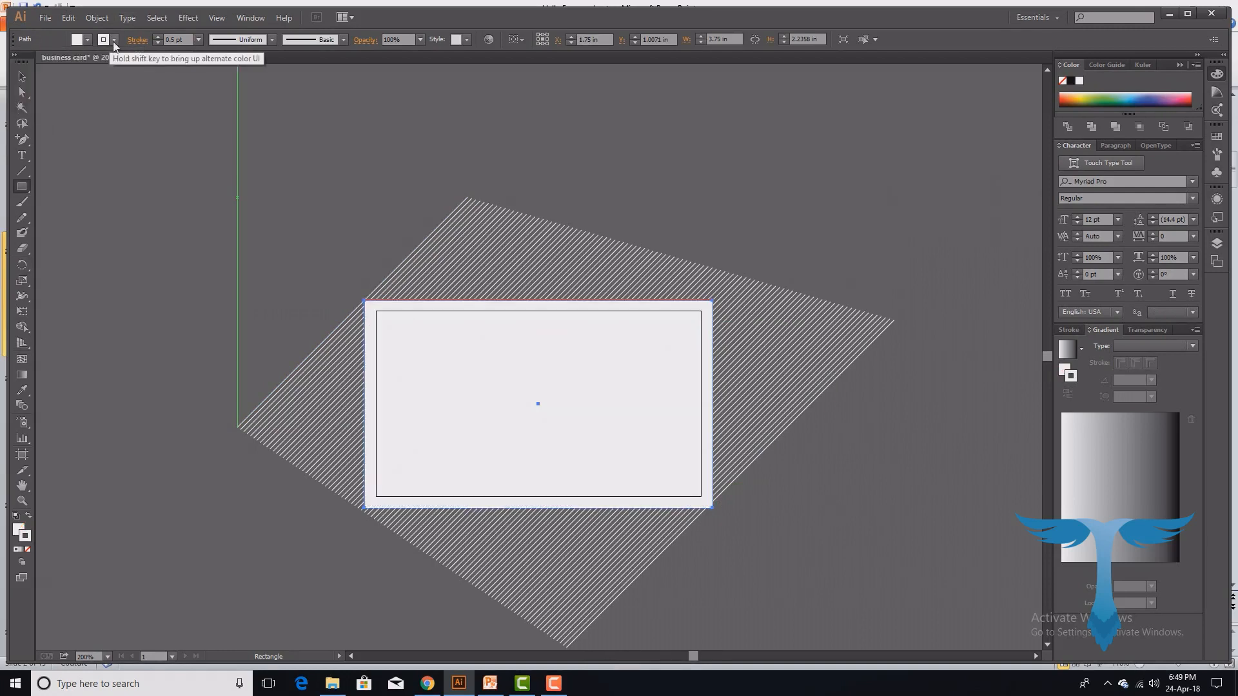
{"action": "left_click", "coordinate": [114, 40]}
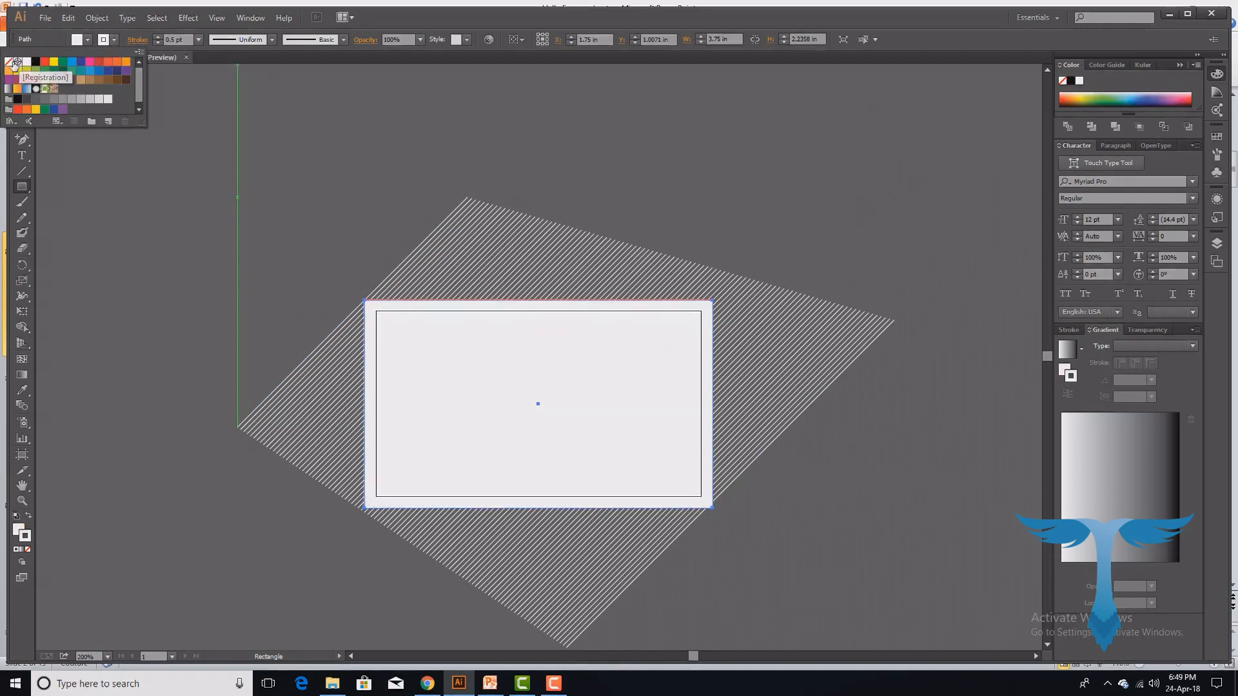
{"action": "left_click", "coordinate": [8, 62]}
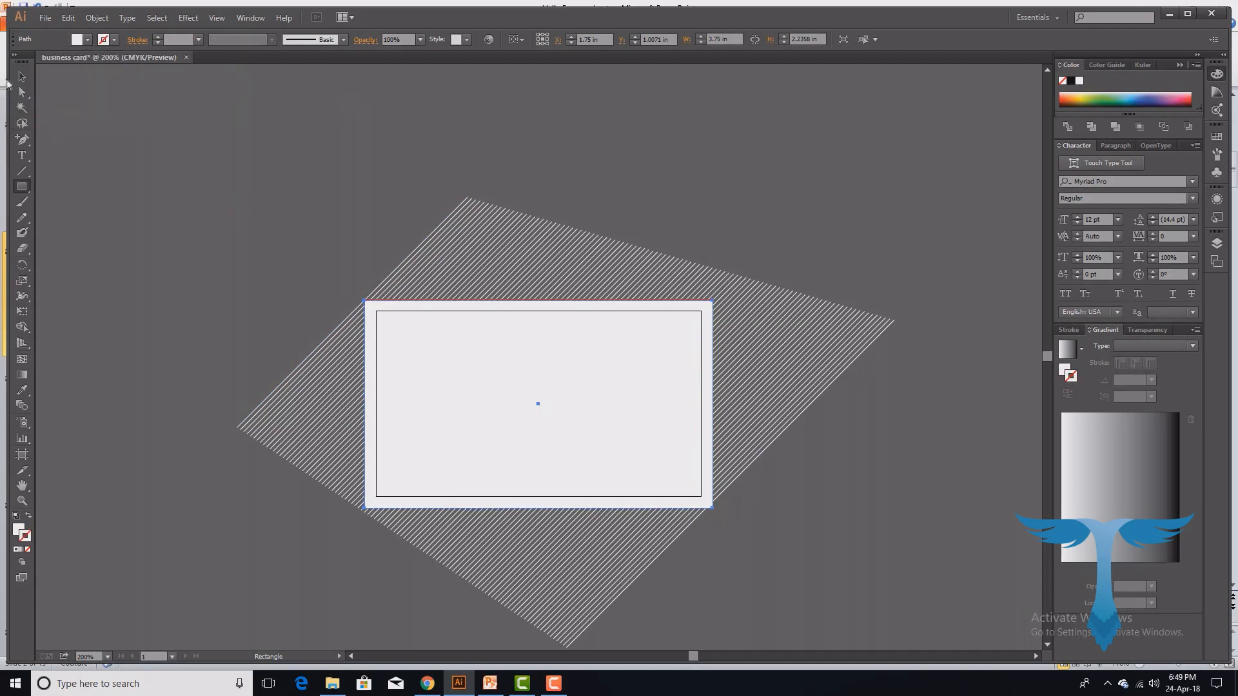
- Clip the diagonal line blend to the bleed-sized rectangle and move the clipped pattern off the card, up and to the left
{"action": "key", "text": "v"}
{"action": "left_click", "coordinate": [773, 467], "text": "shift"}
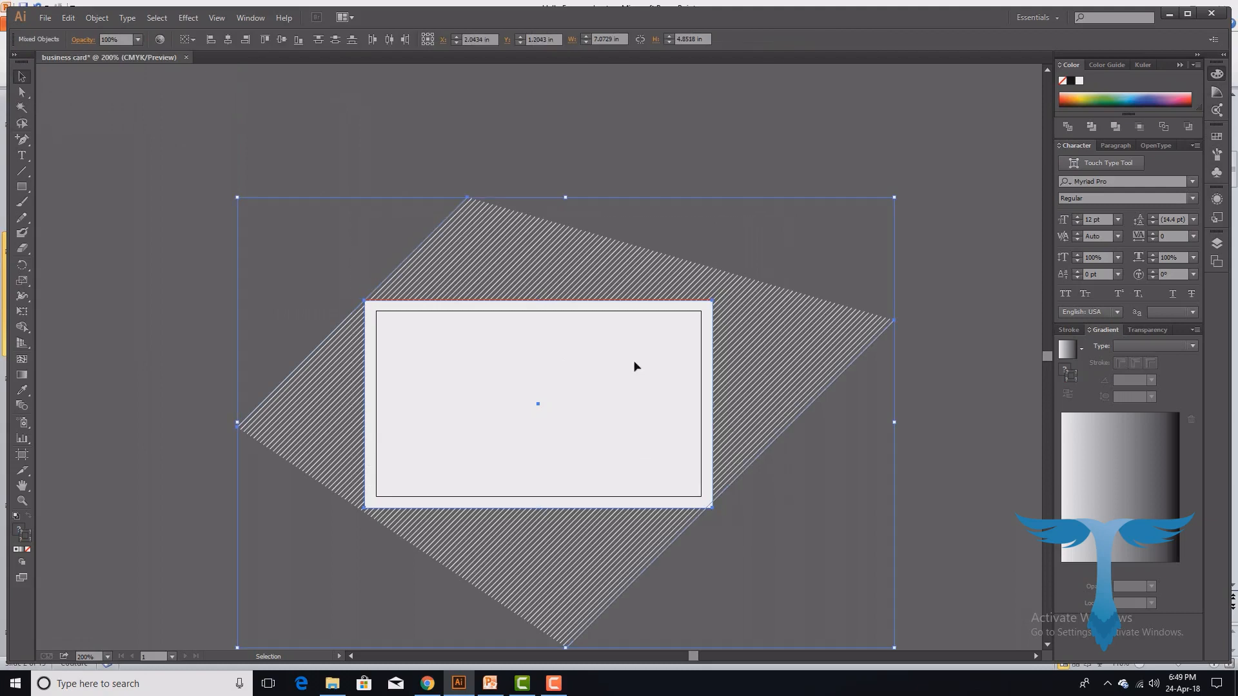
{"action": "right_click", "coordinate": [635, 366]}
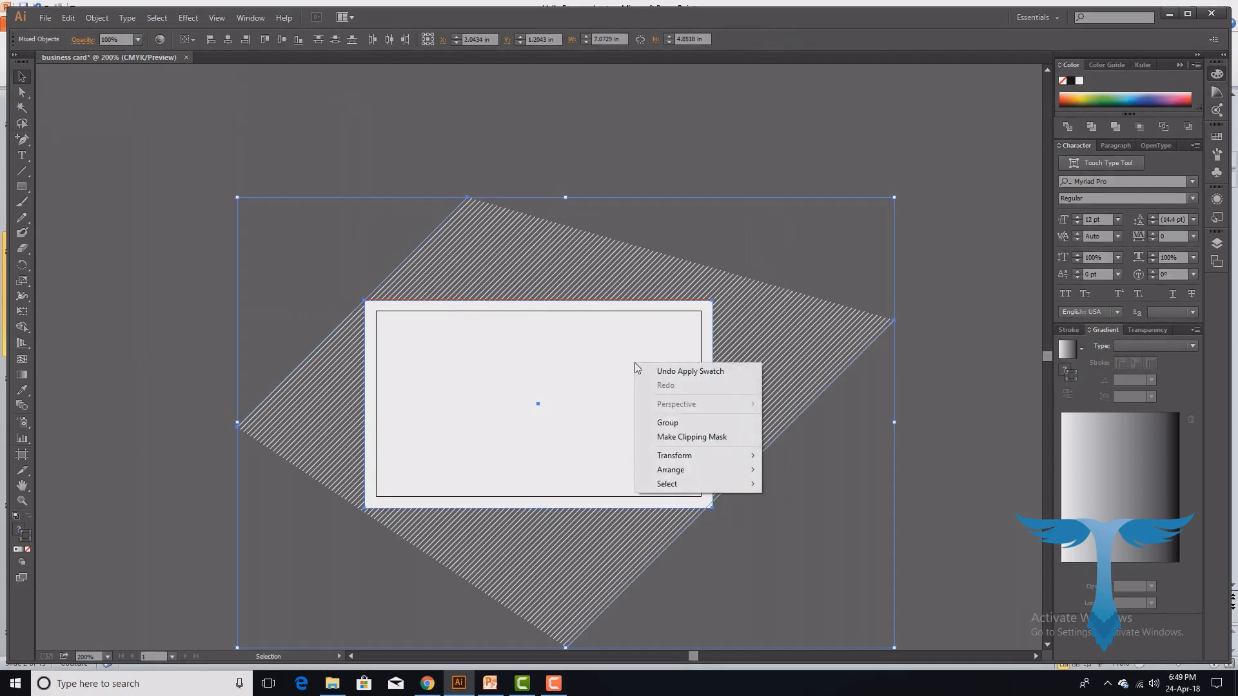
{"action": "left_click", "coordinate": [724, 438]}
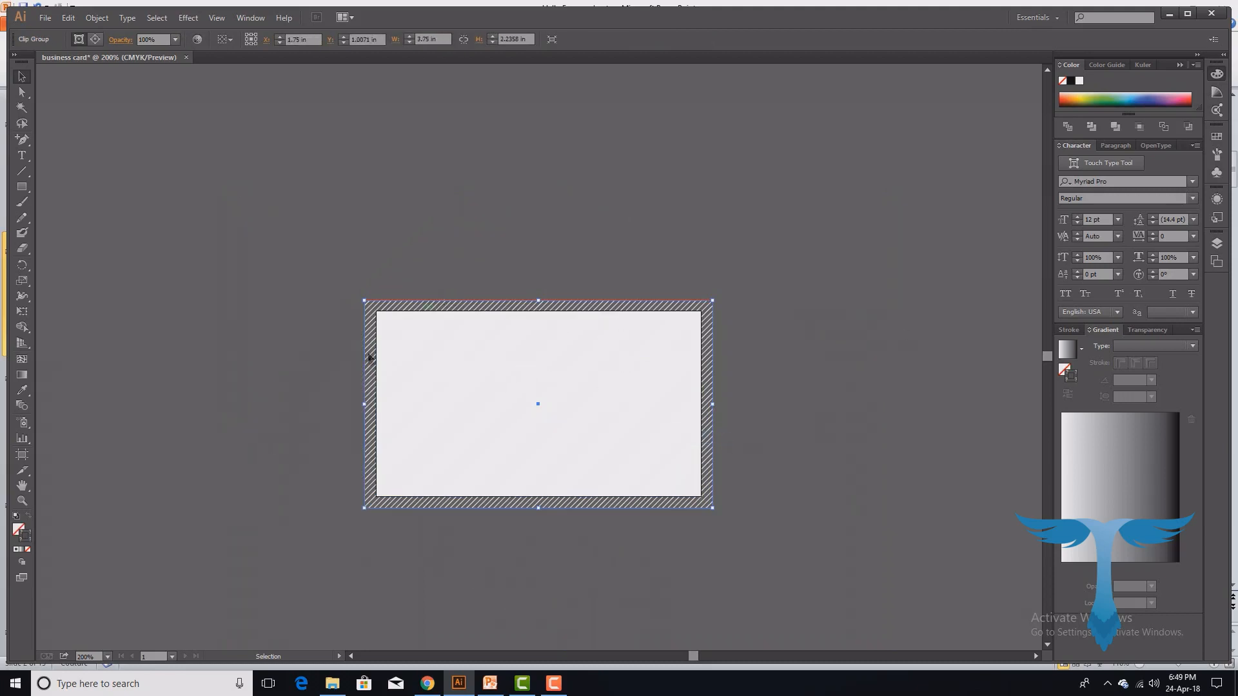
{"action": "mouse_move", "coordinate": [561, 311]}
{"action": "left_mouse_down"}
{"action": "mouse_move", "coordinate": [206, 190]}
{"action": "mouse_move", "coordinate": [304, 82]}
{"action": "mouse_move", "coordinate": [258, 90]}
{"action": "left_mouse_up"}
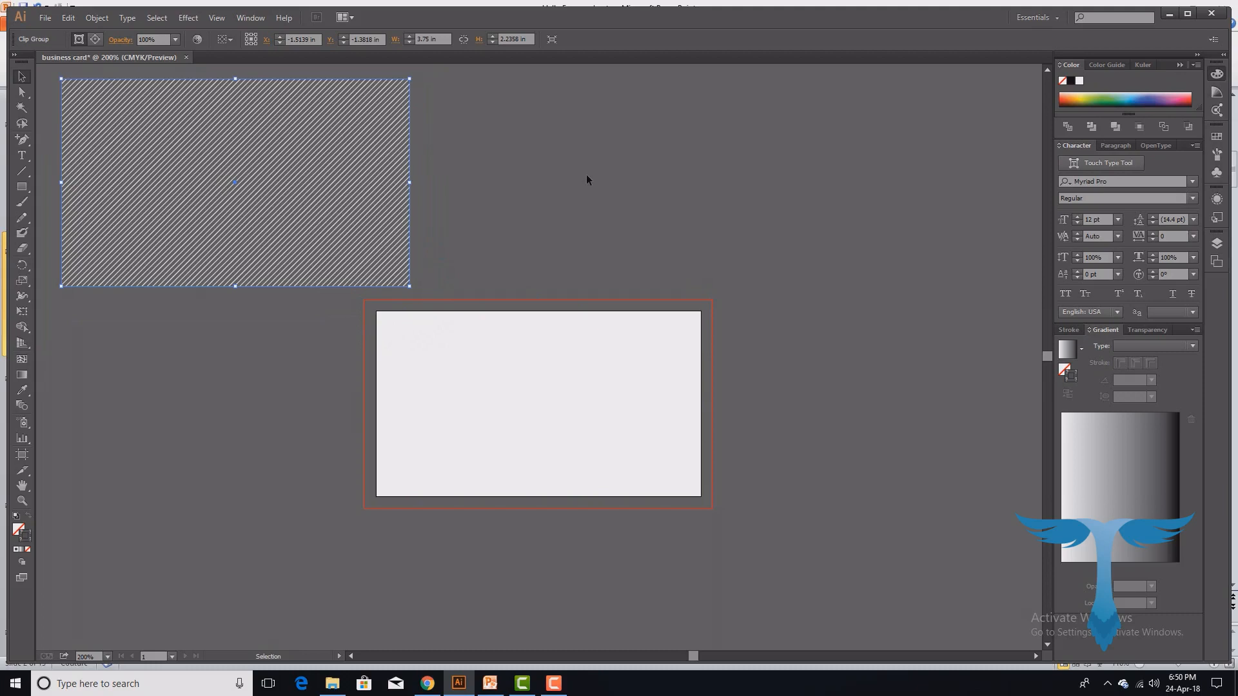
- Draw a rectangle about 3.78 by 2.25 in over the card's bleed area and fill it with a dark blue swatch
{"action": "left_click", "coordinate": [21, 186]}
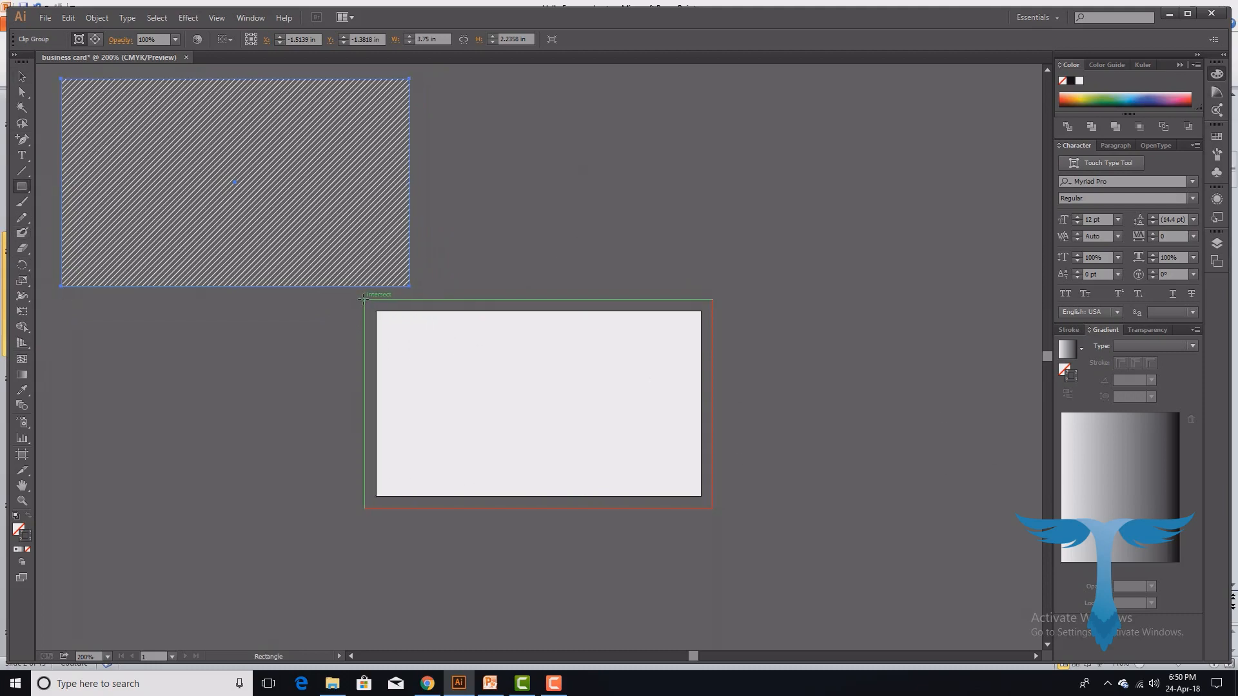
{"action": "left_click_drag", "start_coordinate": [364, 300], "coordinate": [715, 508]}
{"action": "left_click", "coordinate": [86, 40]}
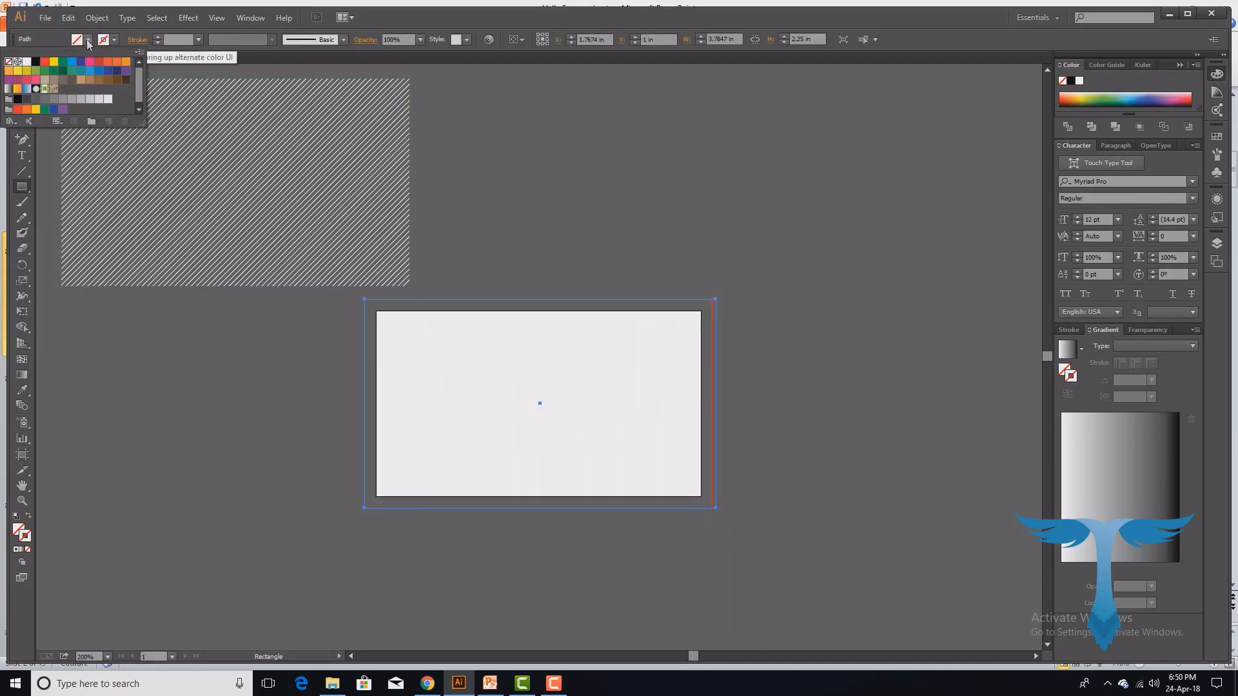
{"action": "left_click", "coordinate": [90, 72]}
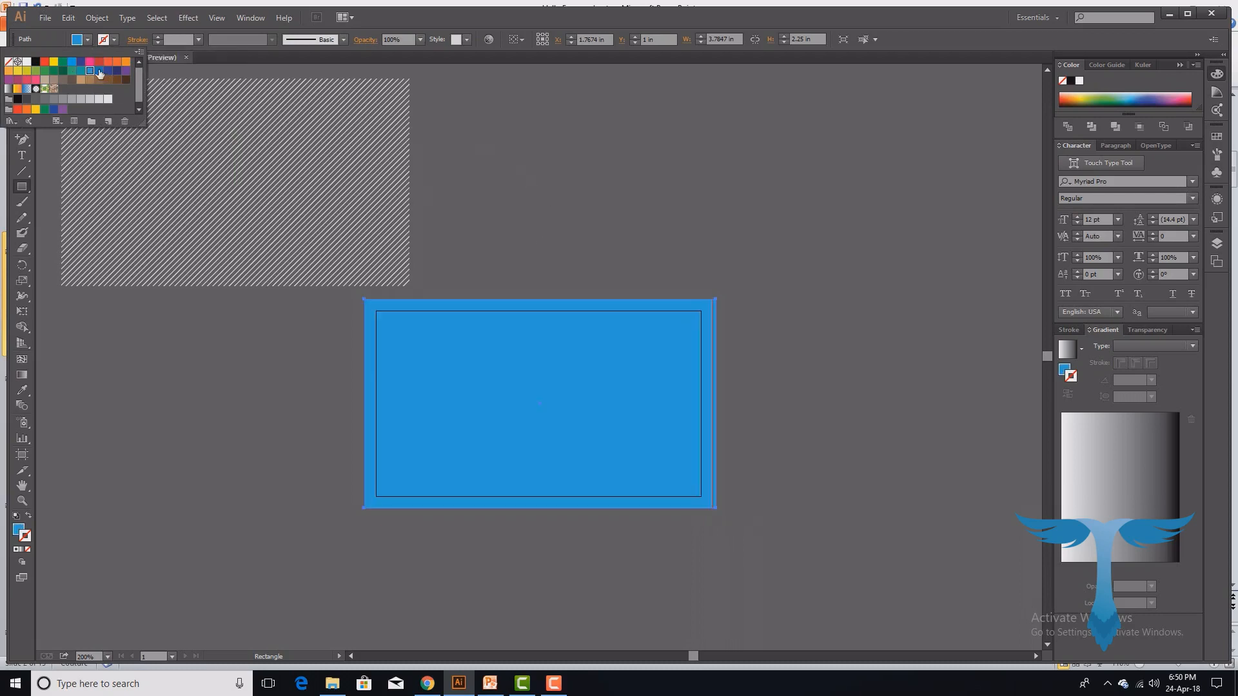
{"action": "left_click", "coordinate": [99, 71]}
{"action": "key", "text": "Return"}
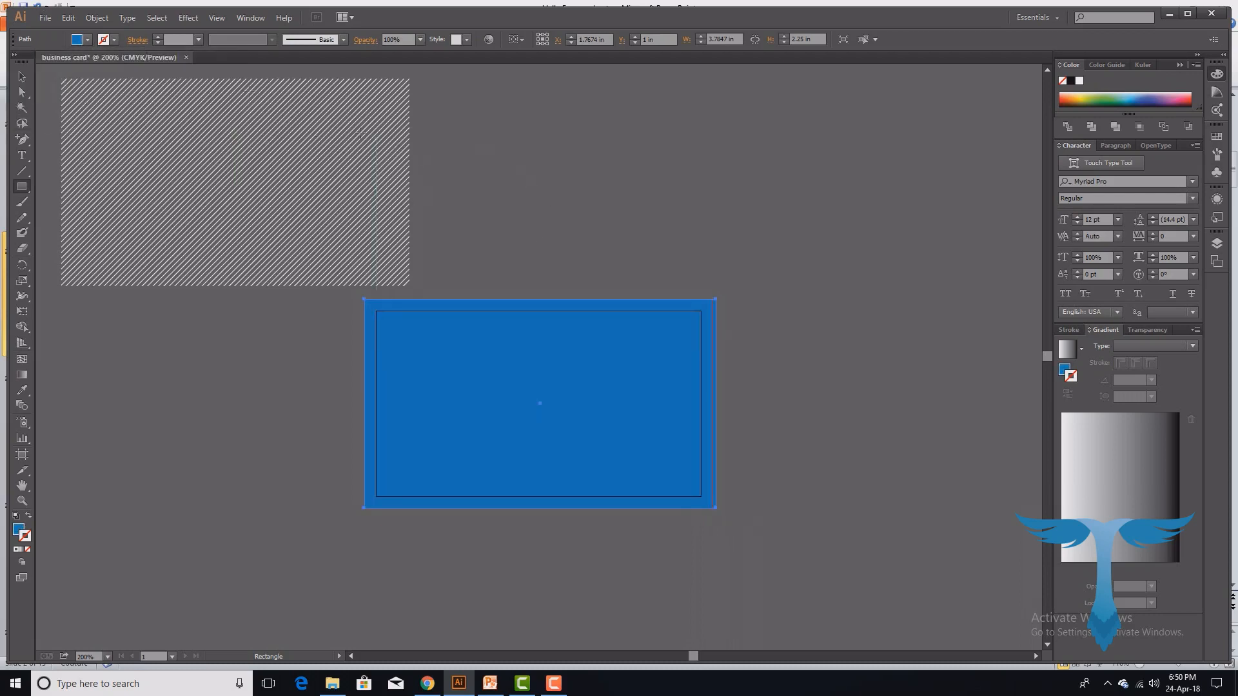
- Move the clipped line pattern back over the card's bleed area and bring it in front of the blue rectangle
{"action": "left_click", "coordinate": [20, 77]}
{"action": "mouse_move", "coordinate": [173, 121]}
{"action": "left_mouse_down"}
{"action": "mouse_move", "coordinate": [461, 350]}
{"action": "mouse_move", "coordinate": [475, 342]}
{"action": "left_mouse_up"}
{"action": "right_click", "coordinate": [476, 343]}
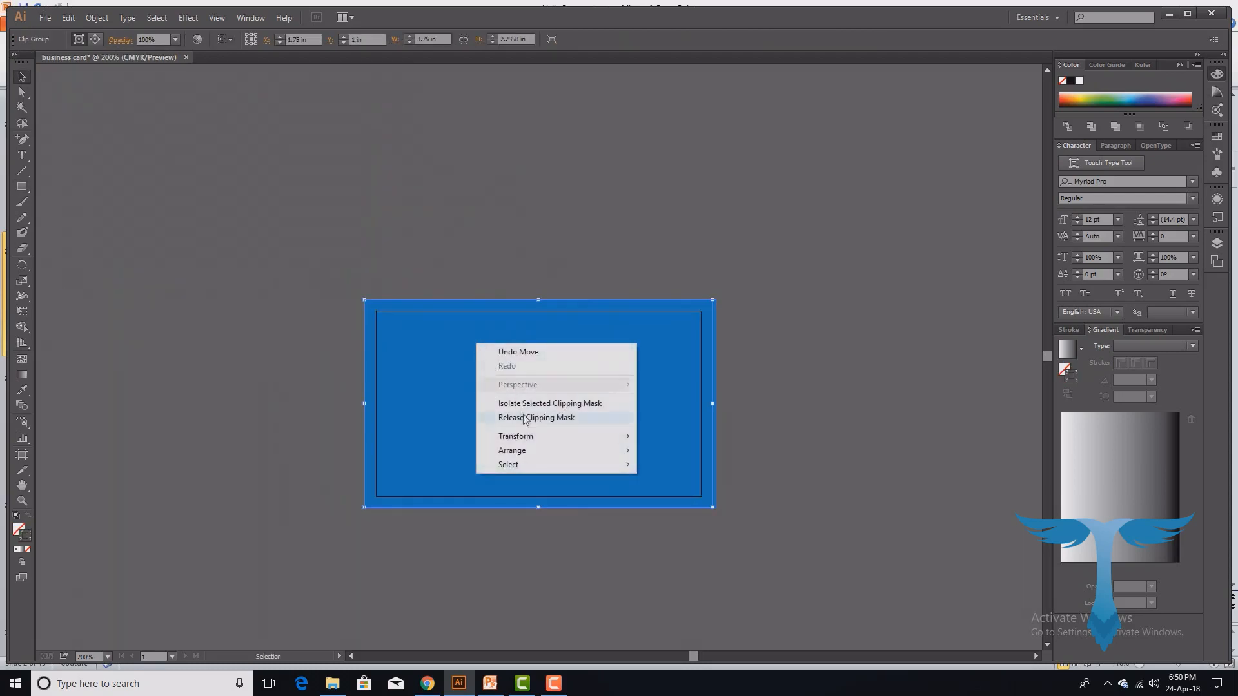
{"action": "mouse_move", "coordinate": [541, 451]}
{"action": "left_click", "coordinate": [665, 459]}
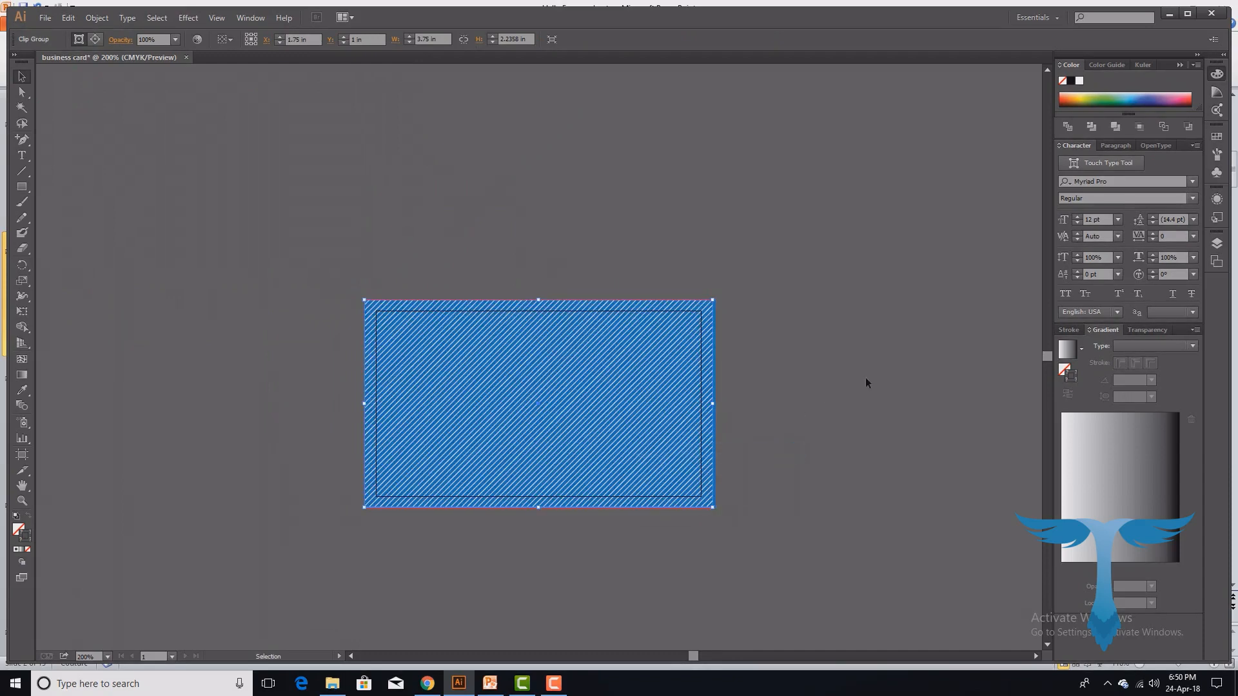
{"action": "left_click", "coordinate": [856, 377]}
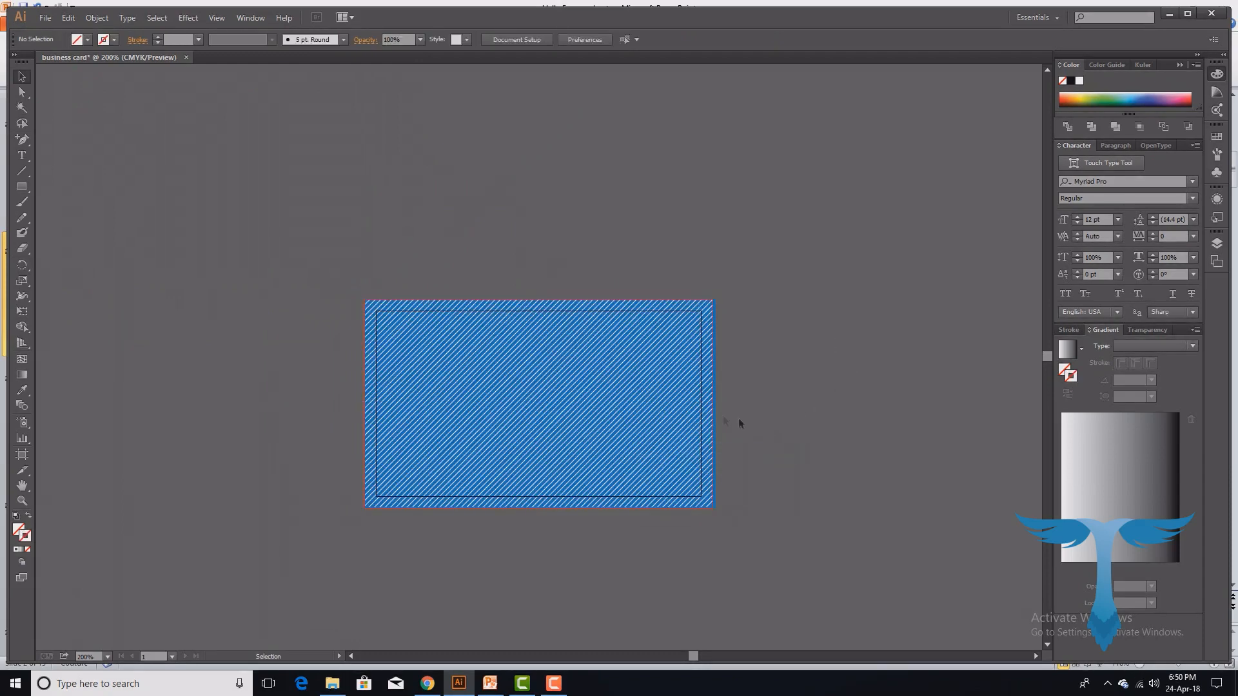
- Show the transparency settings of the line pattern and look through the available blend modes
{"action": "left_click", "coordinate": [647, 418]}
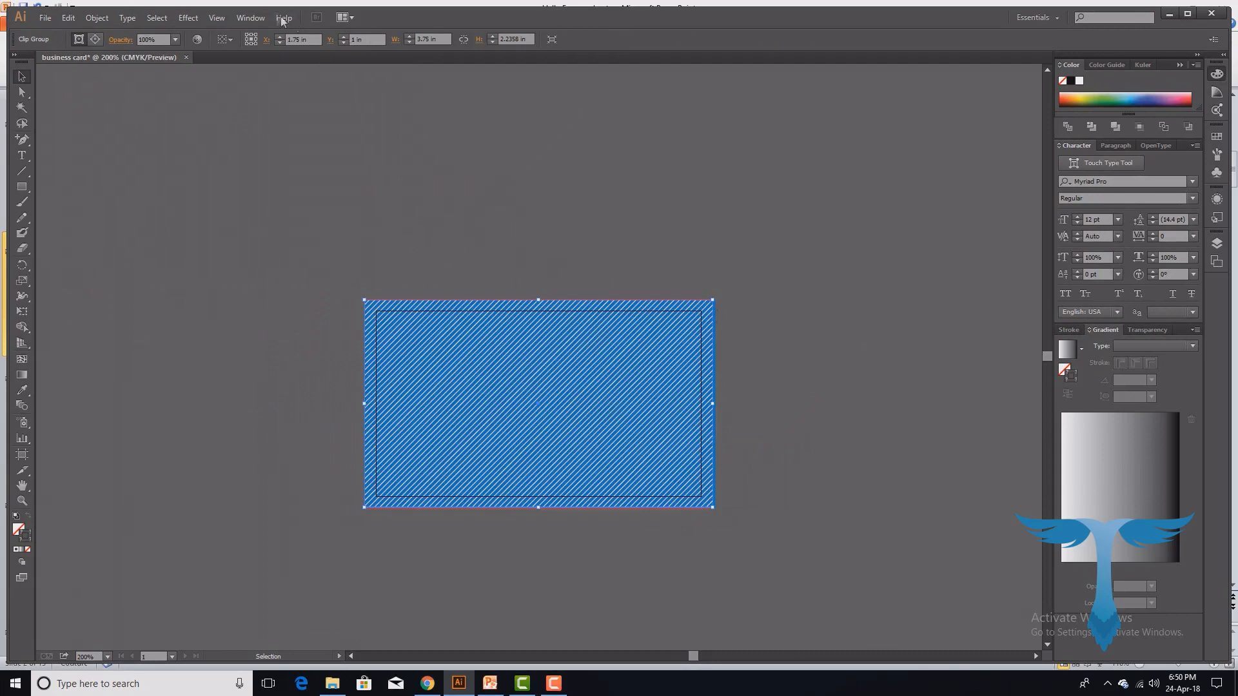
{"action": "left_click", "coordinate": [255, 18]}
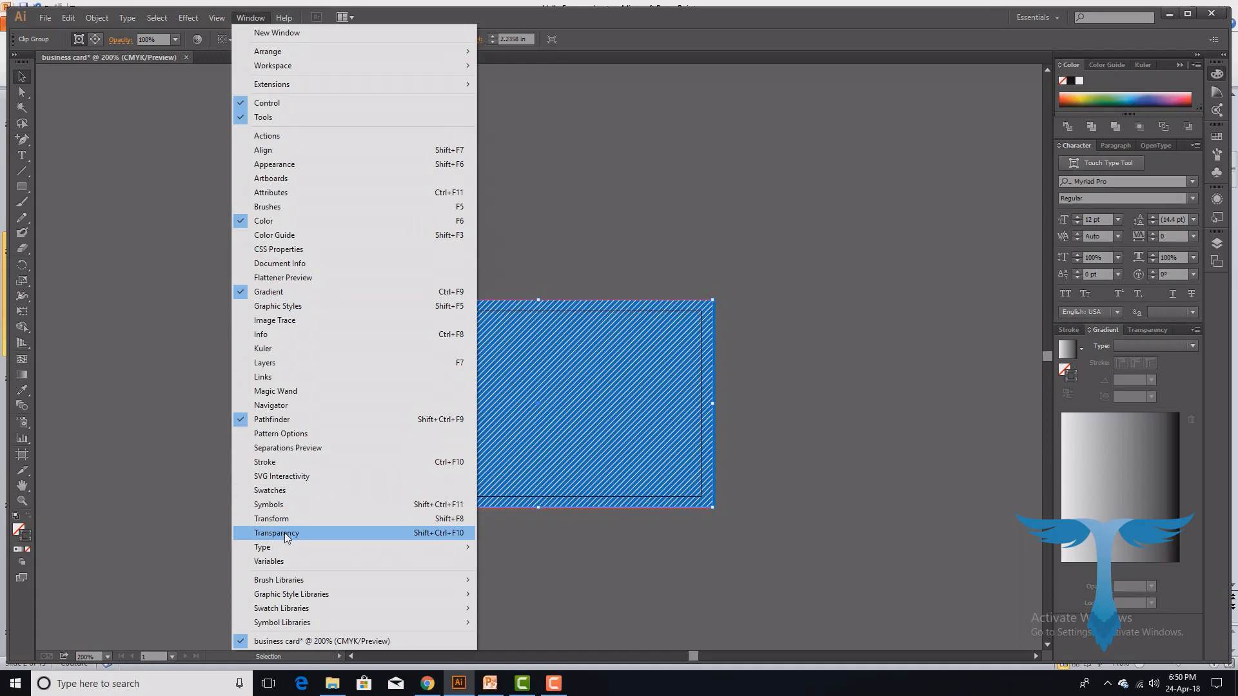
{"action": "left_click", "coordinate": [286, 534]}
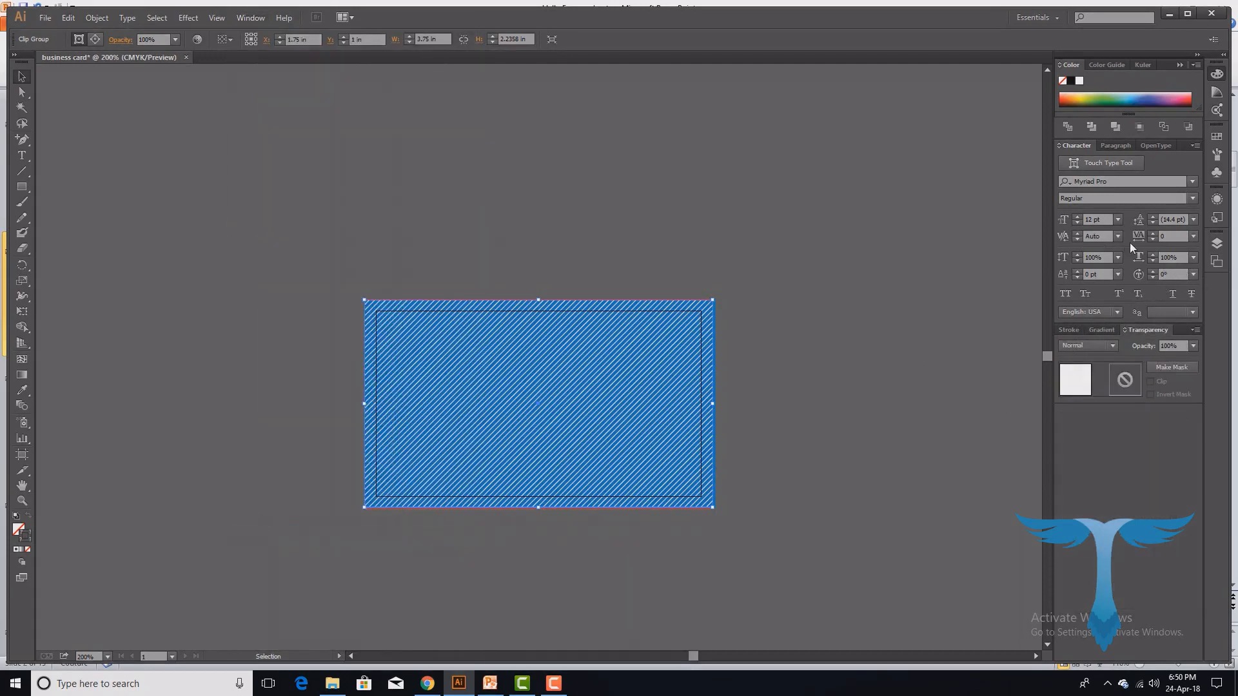
{"action": "left_click", "coordinate": [1096, 345]}
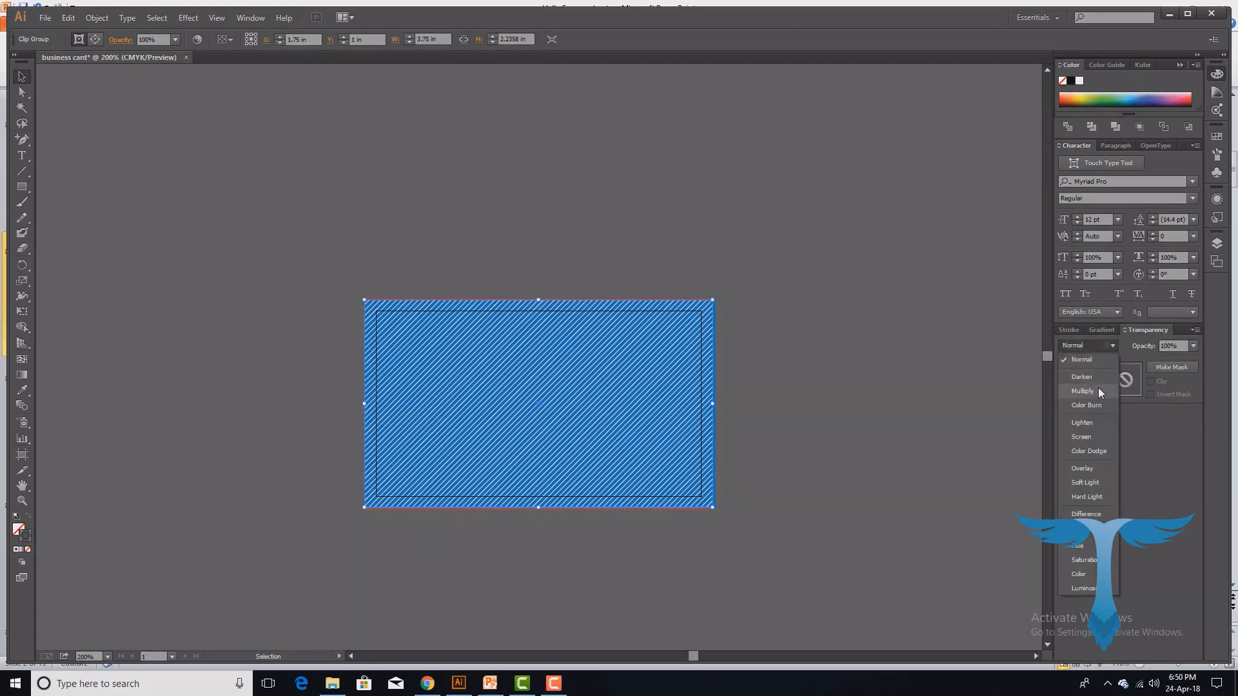
{"action": "left_click", "coordinate": [946, 385]}
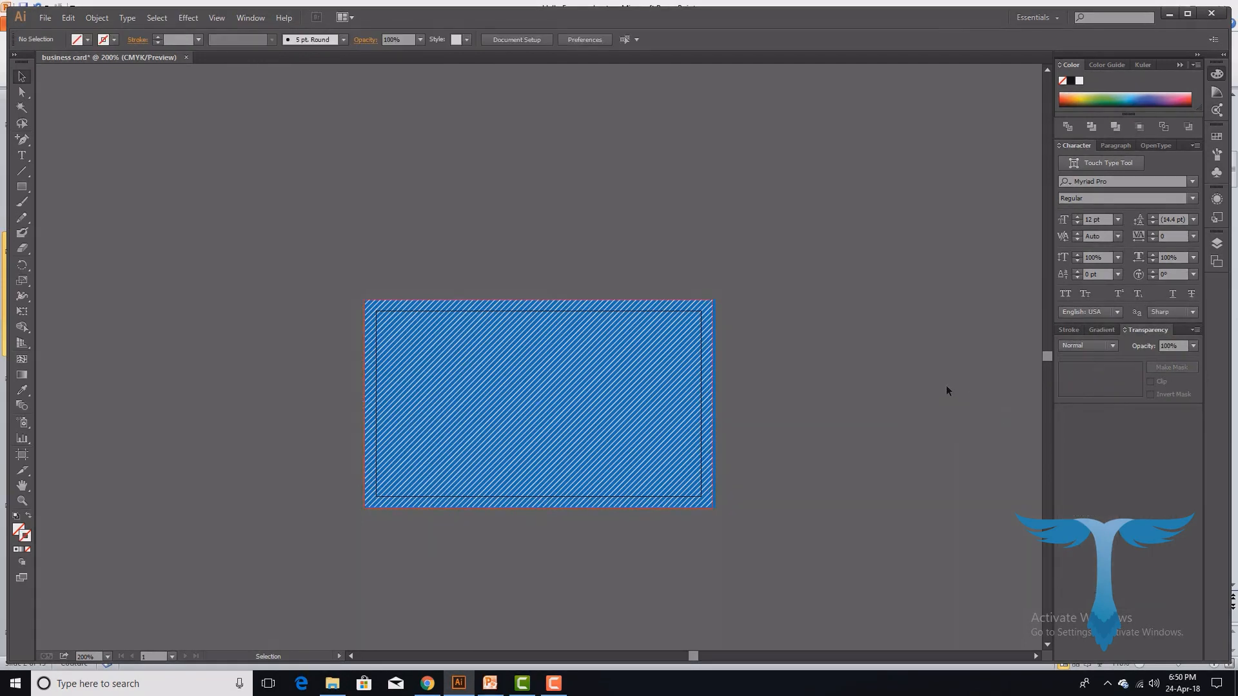
- Set the opacity of the clipped line pattern to 30%
{"action": "left_click", "coordinate": [1192, 348]}
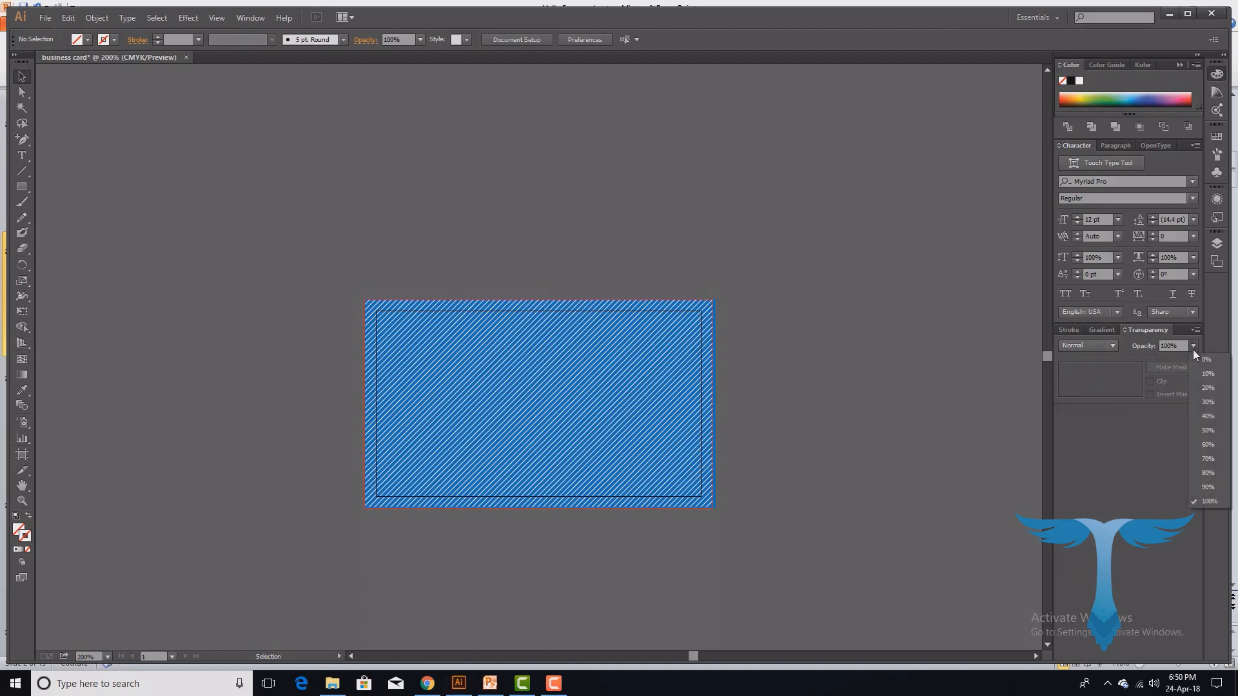
{"action": "left_click", "coordinate": [849, 418]}
{"action": "left_click", "coordinate": [574, 371]}
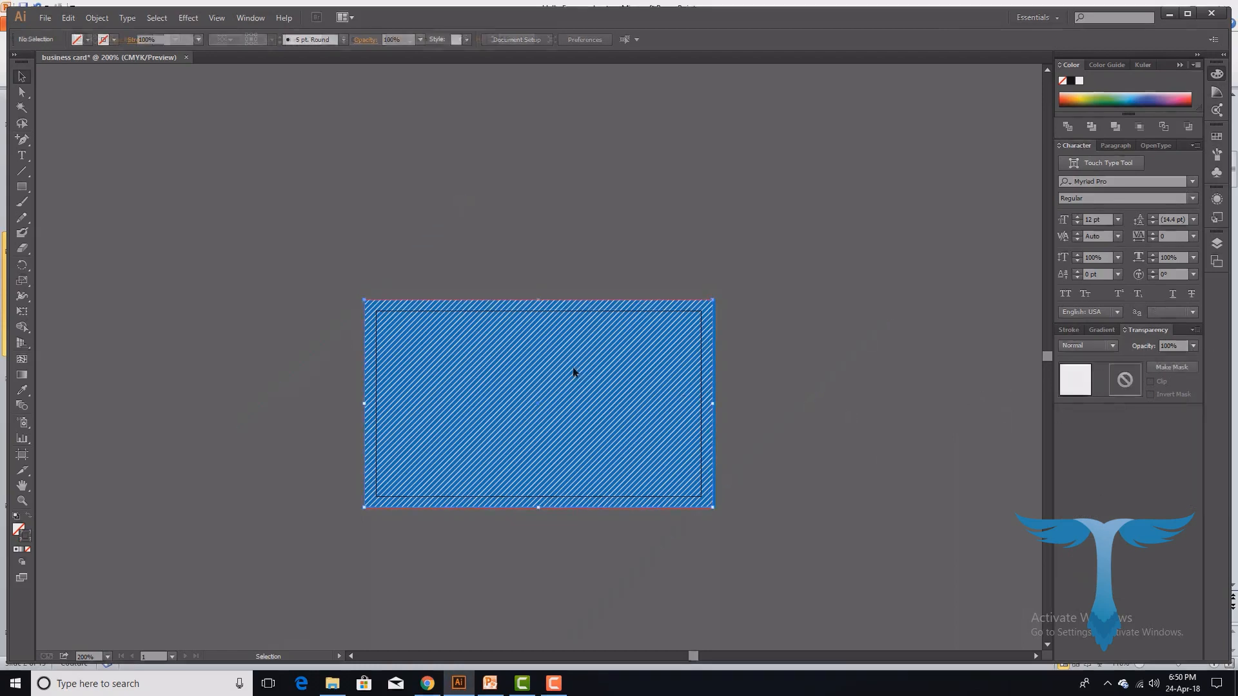
{"action": "left_click", "coordinate": [1194, 345]}
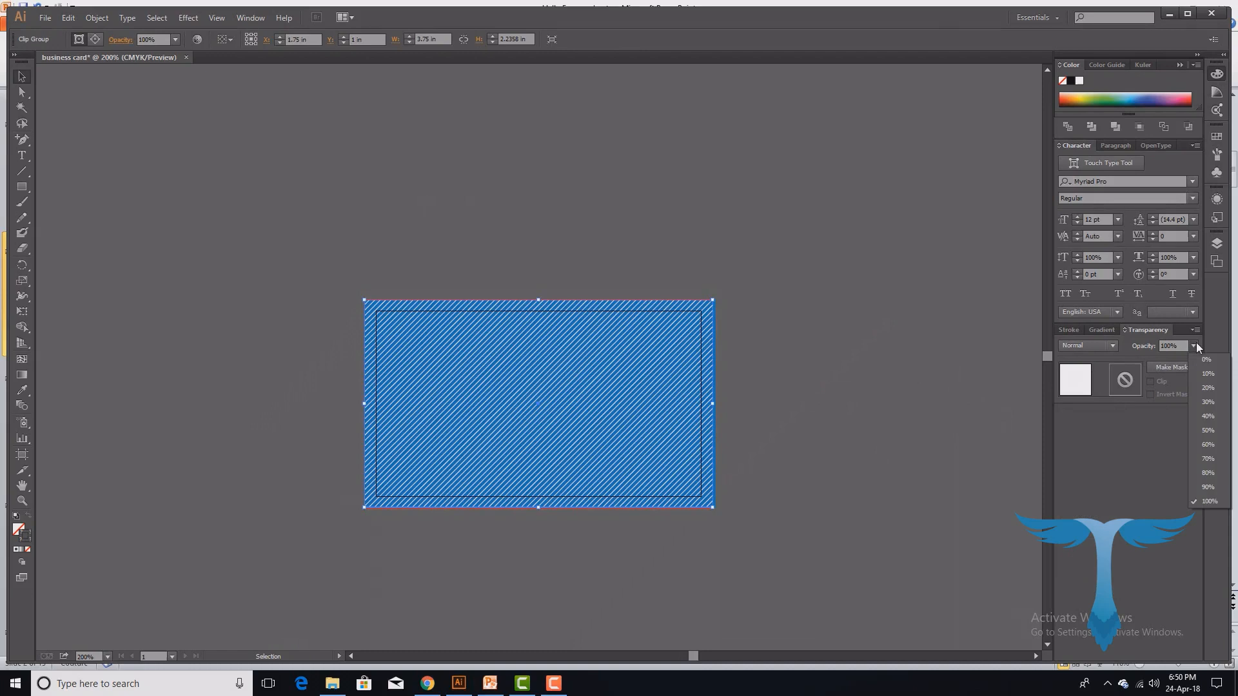
{"action": "left_click", "coordinate": [1212, 409]}
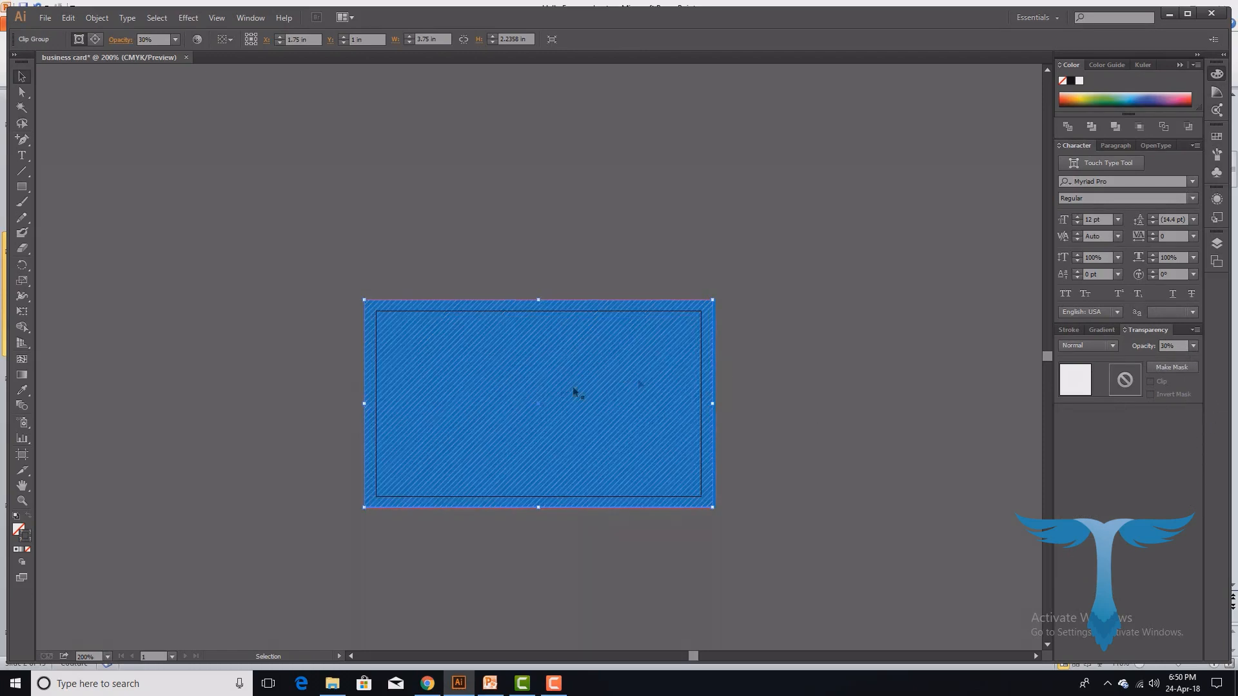
{"action": "left_click", "coordinate": [787, 391]}
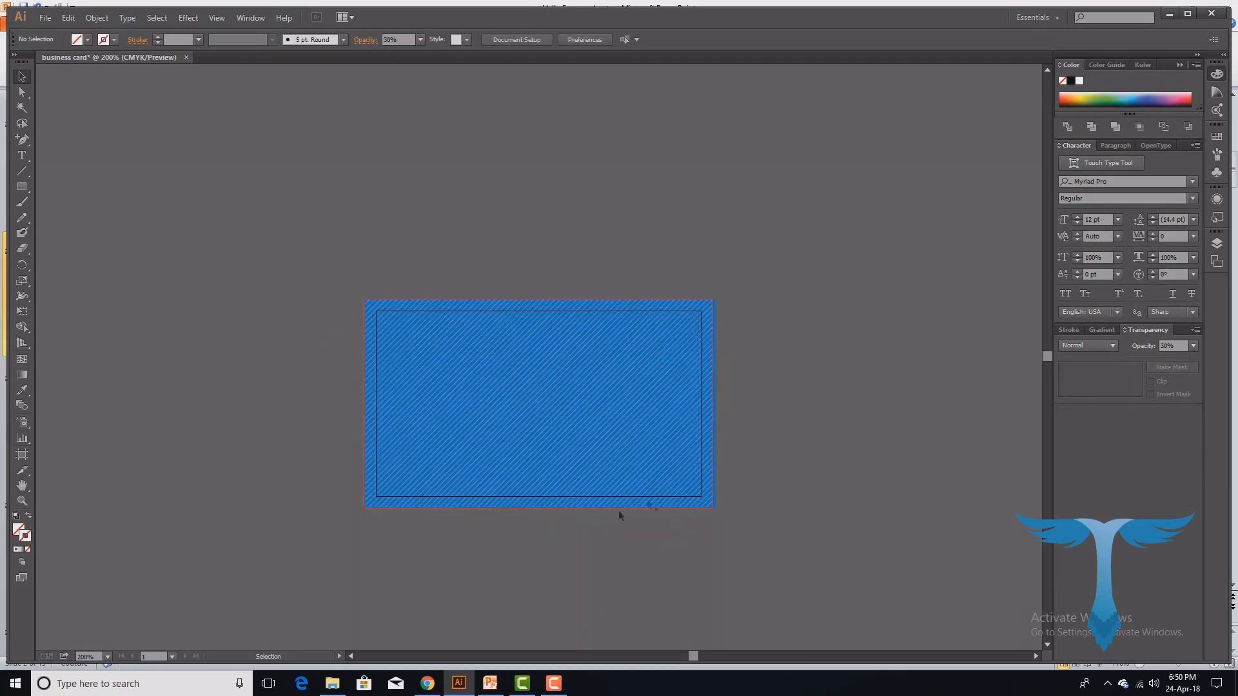
- Try 70% opacity on the clipped line pattern, and settle on 50%
{"action": "left_click", "coordinate": [631, 362]}
{"action": "left_click", "coordinate": [1194, 347]}
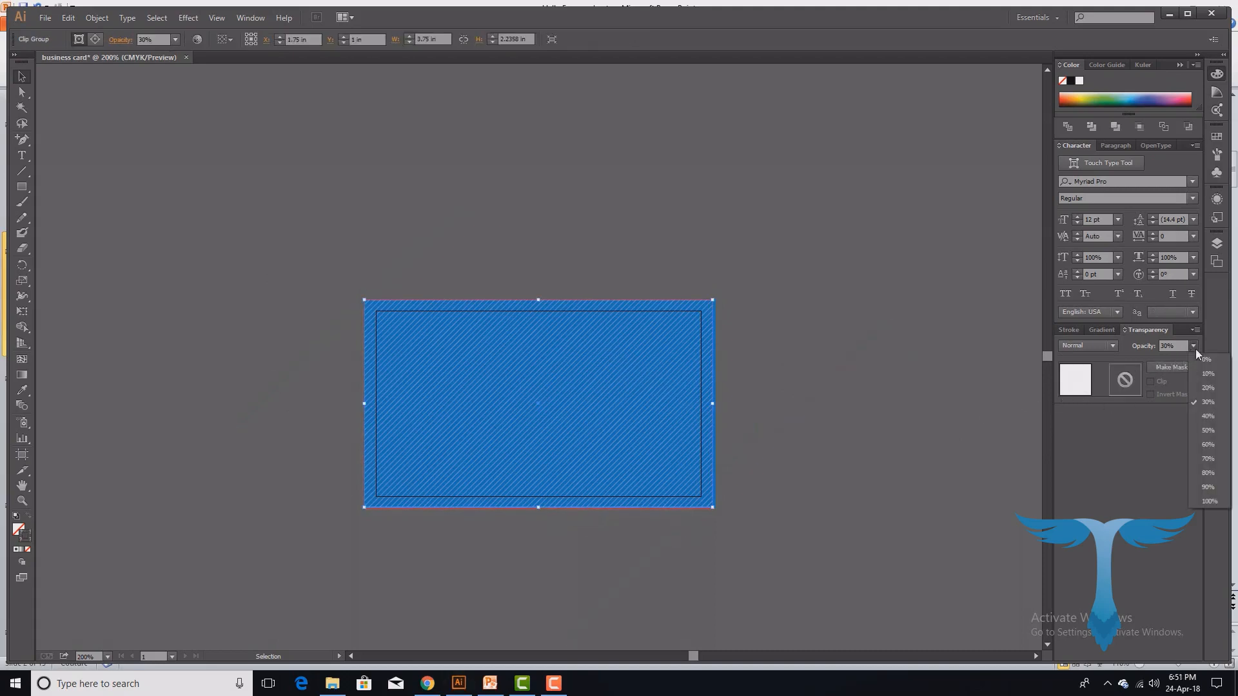
{"action": "left_click", "coordinate": [1205, 459]}
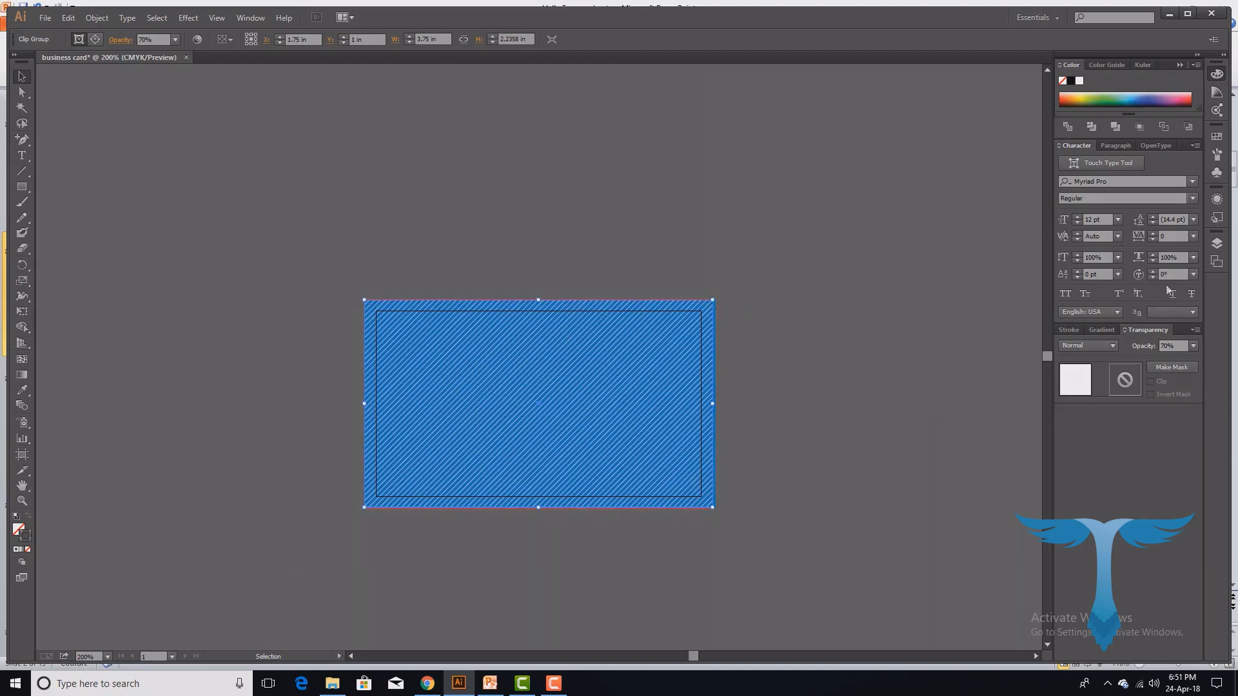
{"action": "left_click", "coordinate": [1193, 347]}
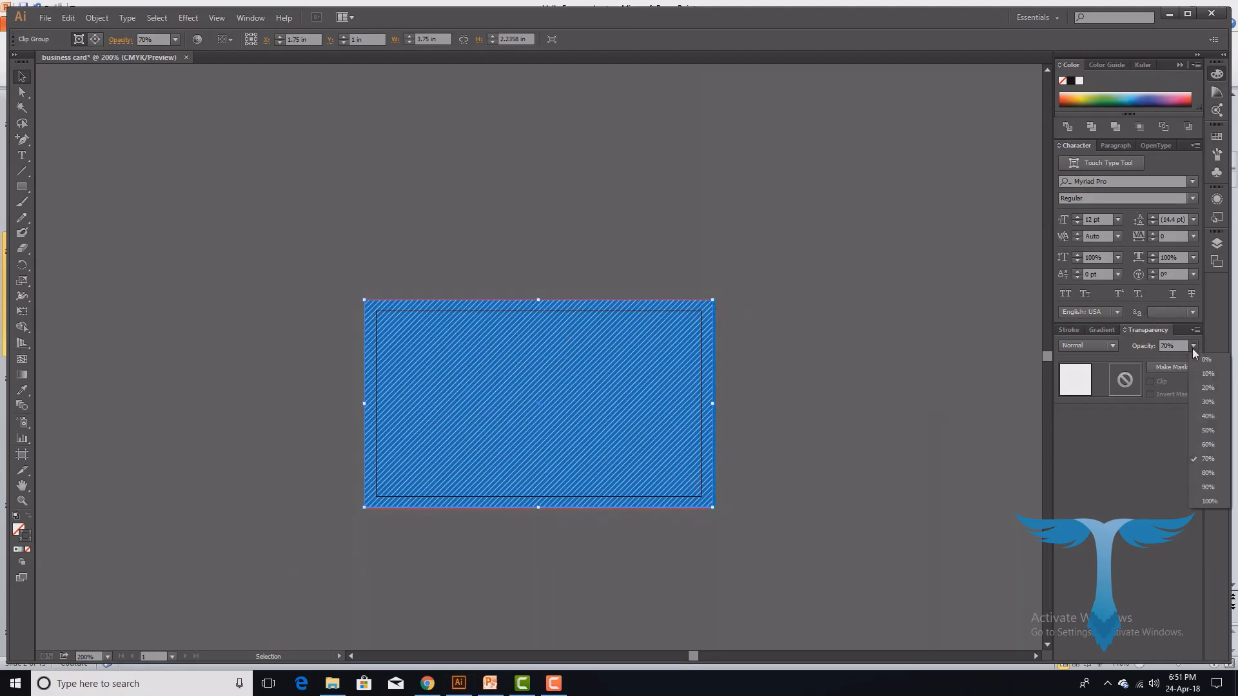
{"action": "left_click", "coordinate": [1207, 430]}
{"action": "left_click", "coordinate": [799, 383]}
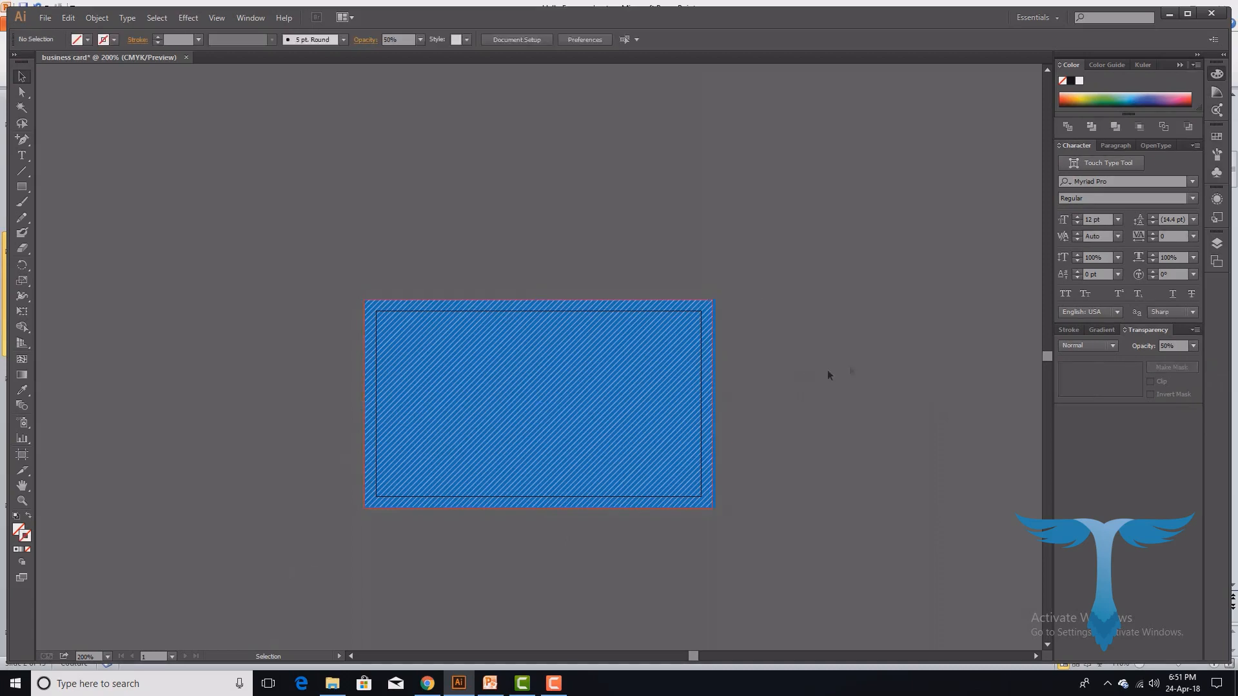
{"action": "left_click", "coordinate": [21, 501]}
{"action": "left_click_drag", "start_coordinate": [345, 306], "coordinate": [748, 539]}
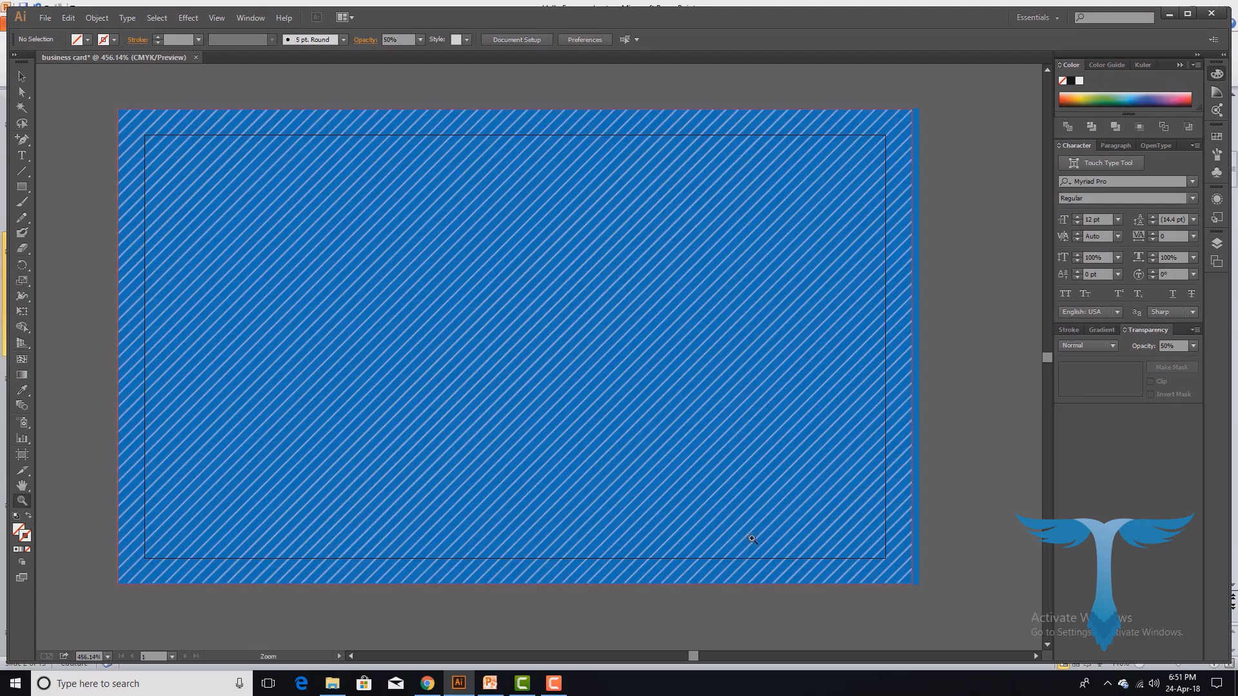